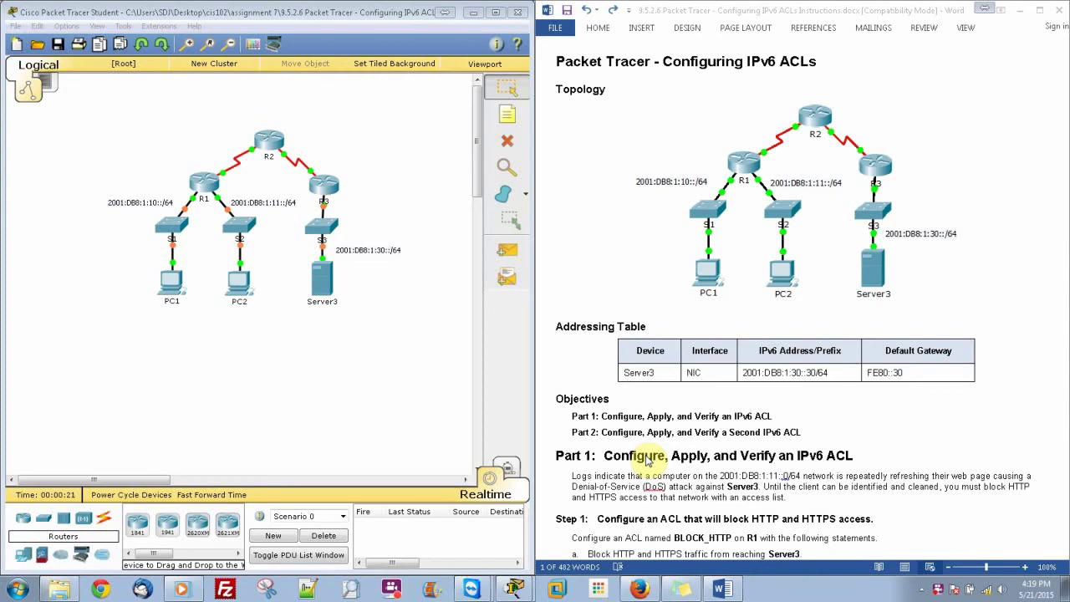
- Scroll the Word instructions down to Step 1 and the red BLOCK_HTTP command notes
left_click(862, 437)
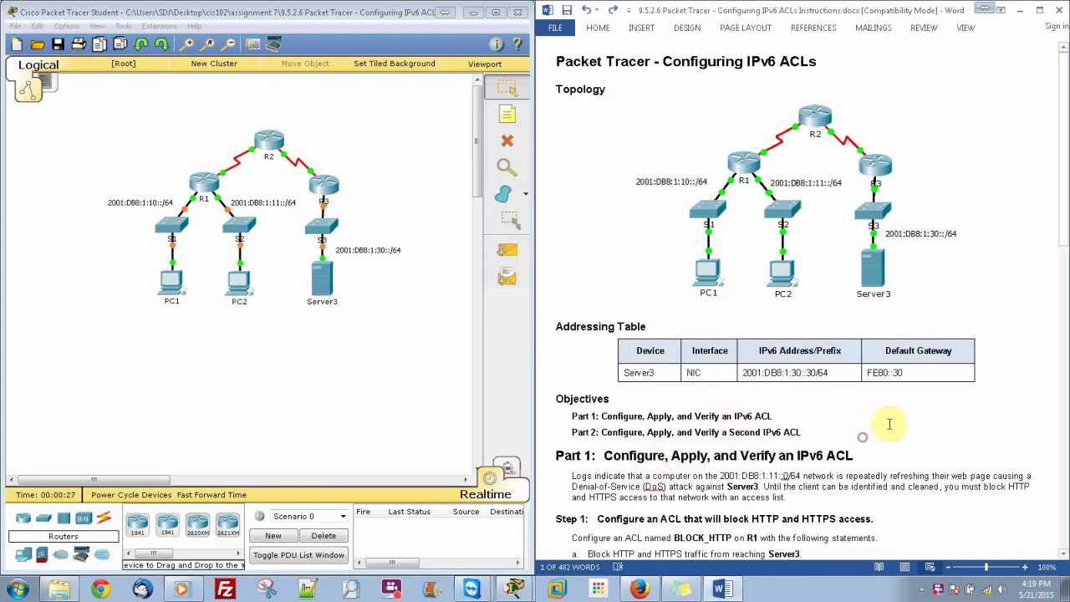
left_click_drag(1063, 229, 1063, 405)
- Open R1's CLI and enter global configuration mode with en and conf t
left_click(207, 184)
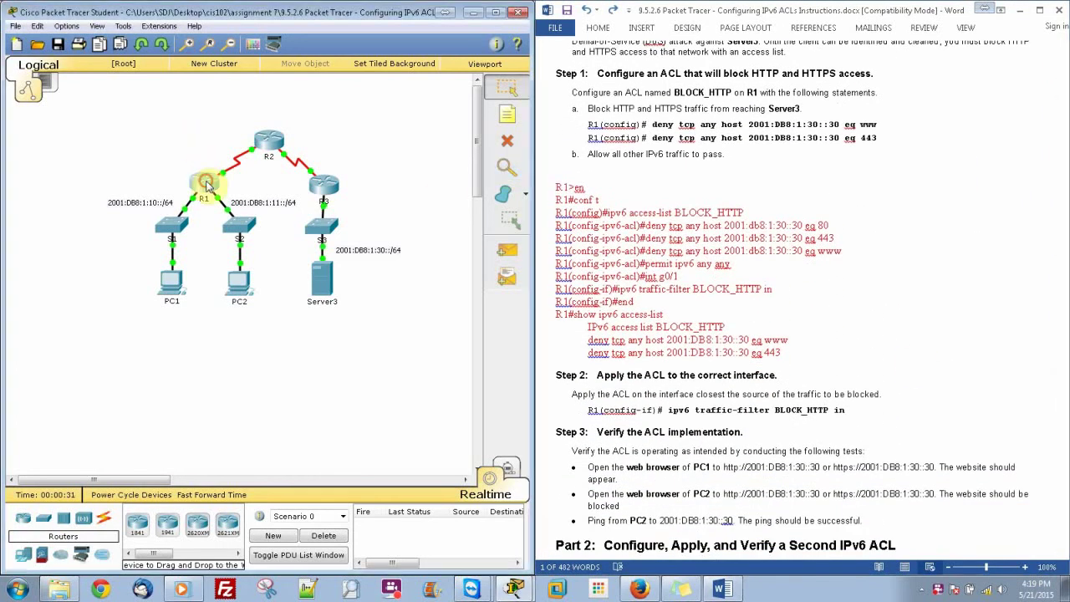
left_click(433, 148)
key("Return")
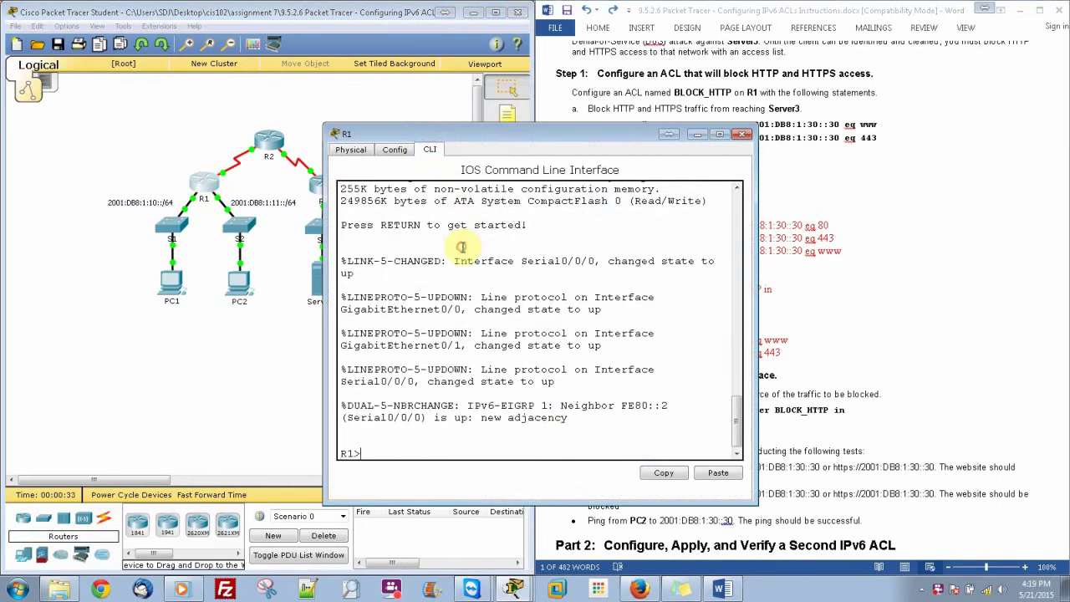
type("en")
key("Return")
type("conf ")
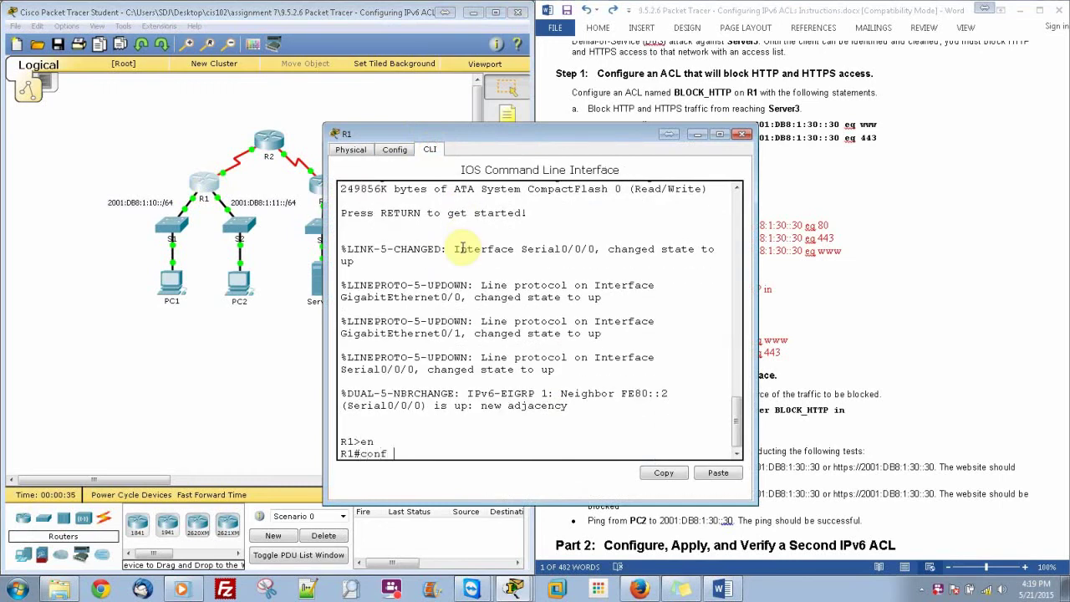
type("t")
key("Return")
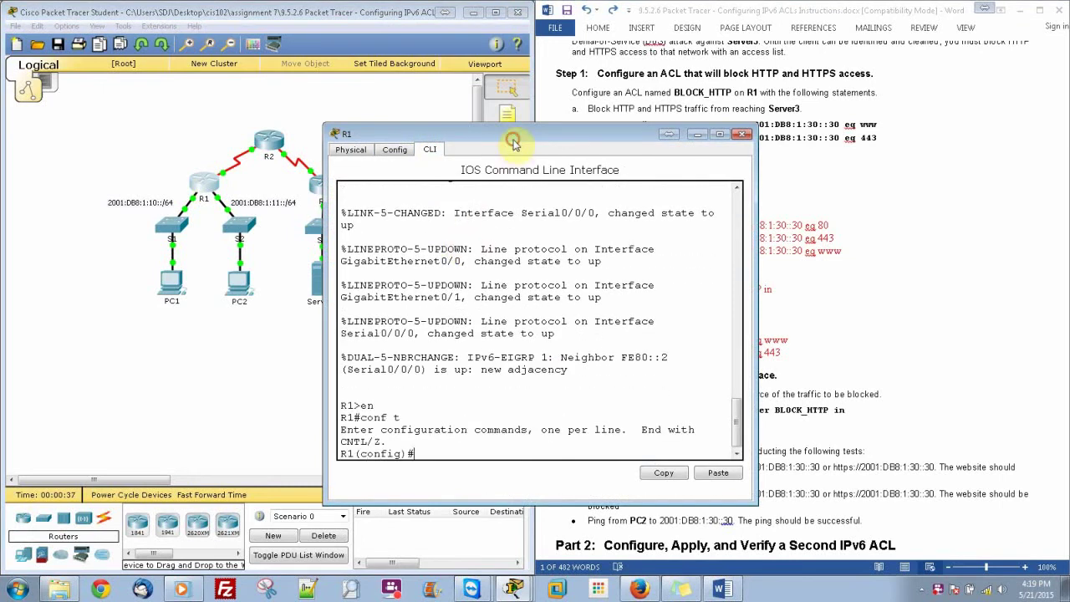
left_click_drag(468, 134, 227, 91)
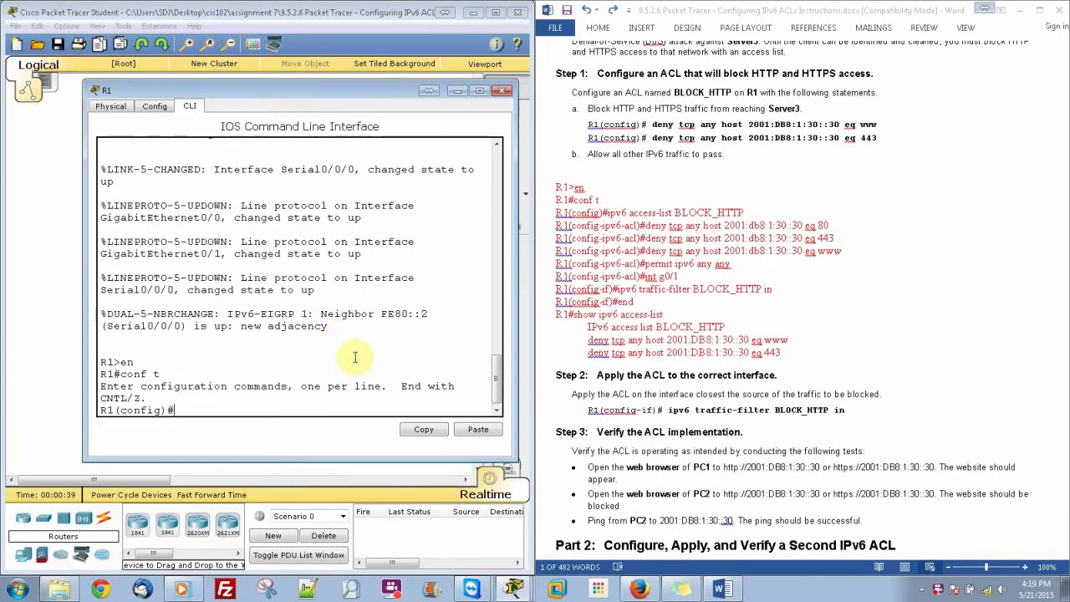
- Create the IPv6 access list BLOCK_HTTP on R1
type("ipv6")
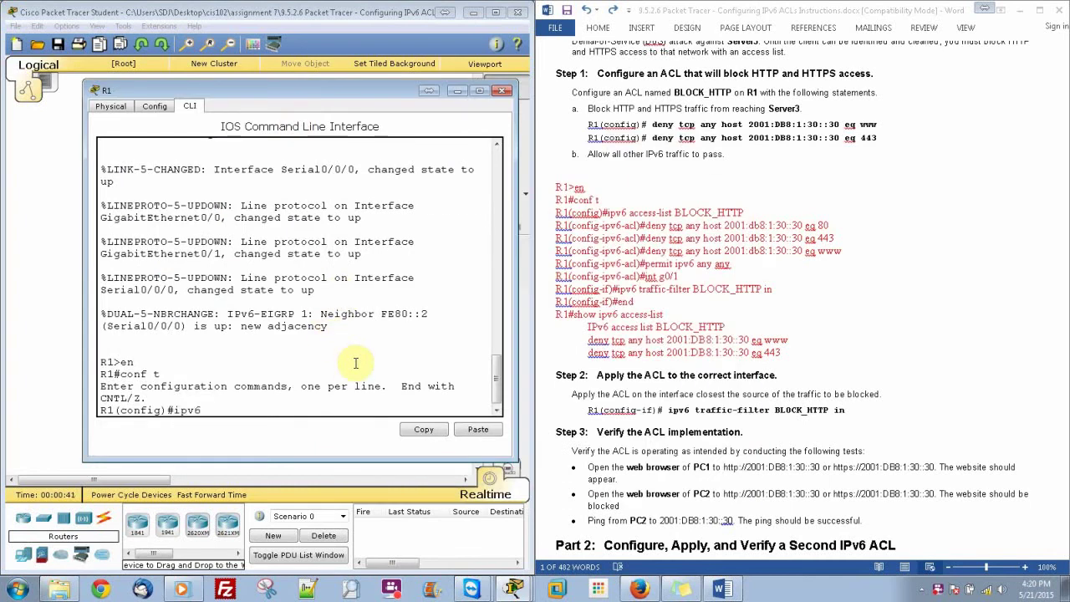
type(" acc")
key("Tab")
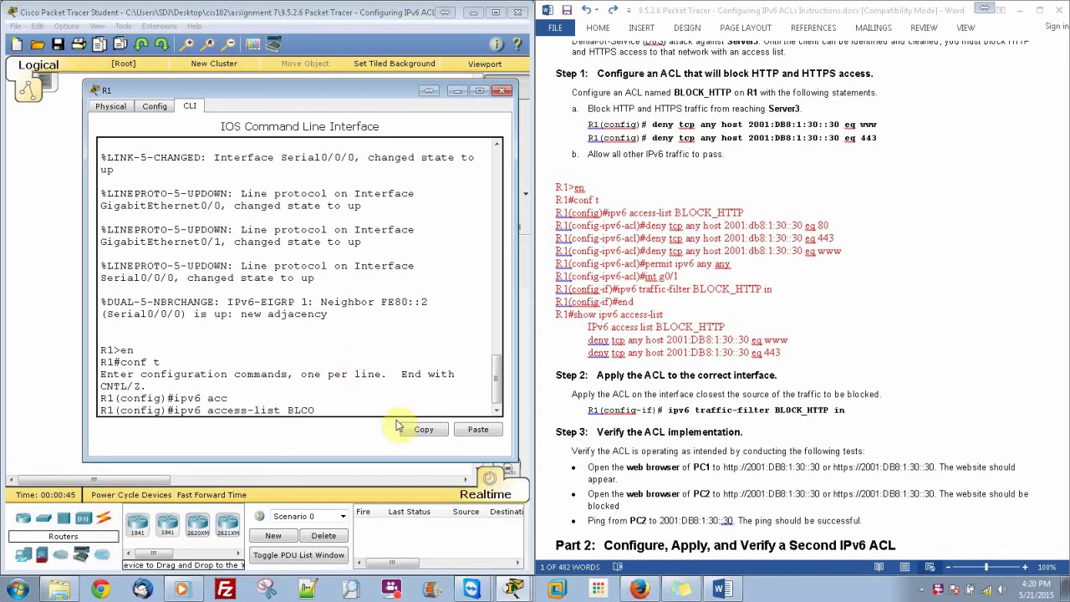
type("BLOCK_http")
key("BackSpace")
key("BackSpace")
key("BackSpace")
key("BackSpace")
type("HT")
key("Return")
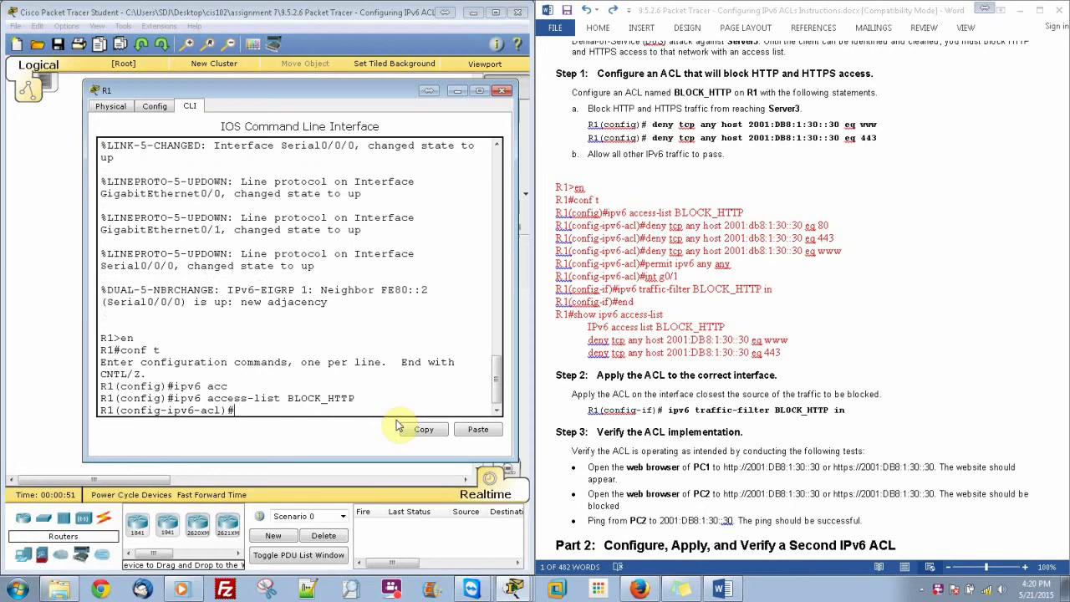
- Add rules denying TCP 80 and 443 to host 2001:db8:1:30::30, then permit ipv6 any any
type("deny tc")
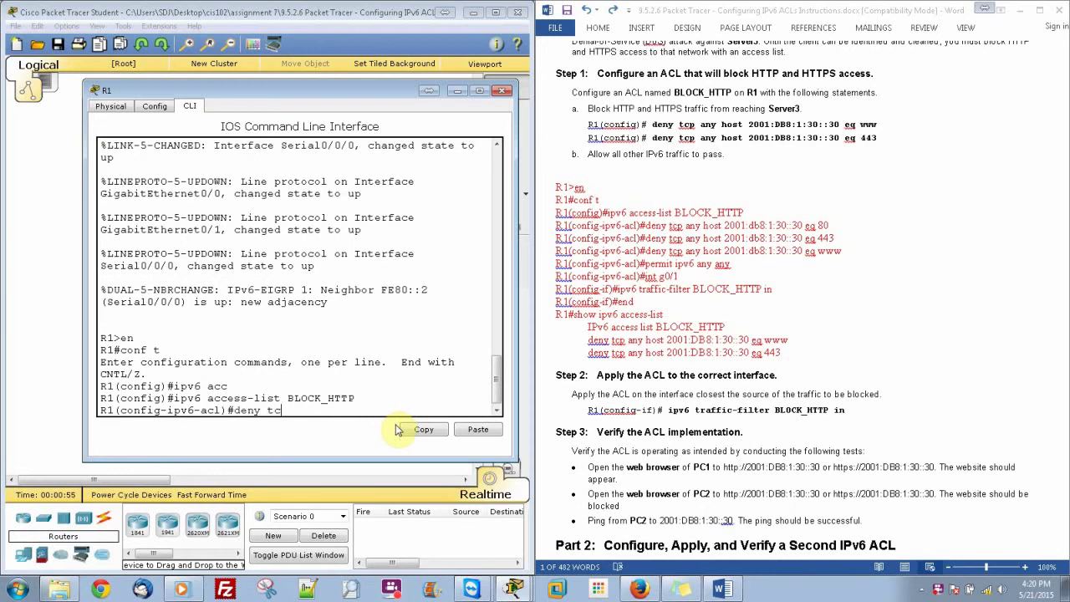
type("p any host 2001:db8:")
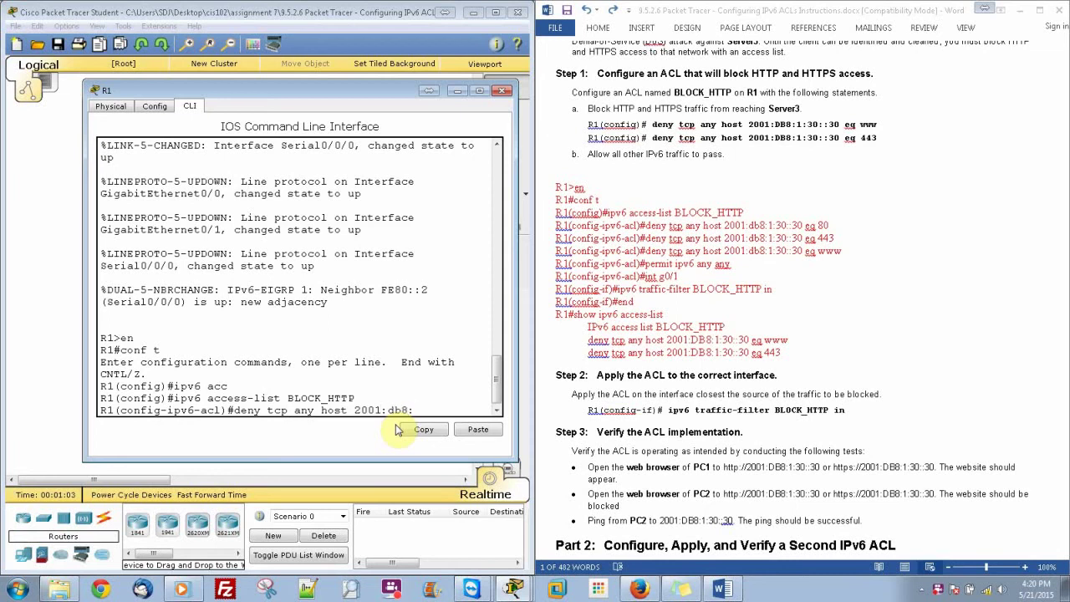
type("1:30::30 eq 80")
key("Return")
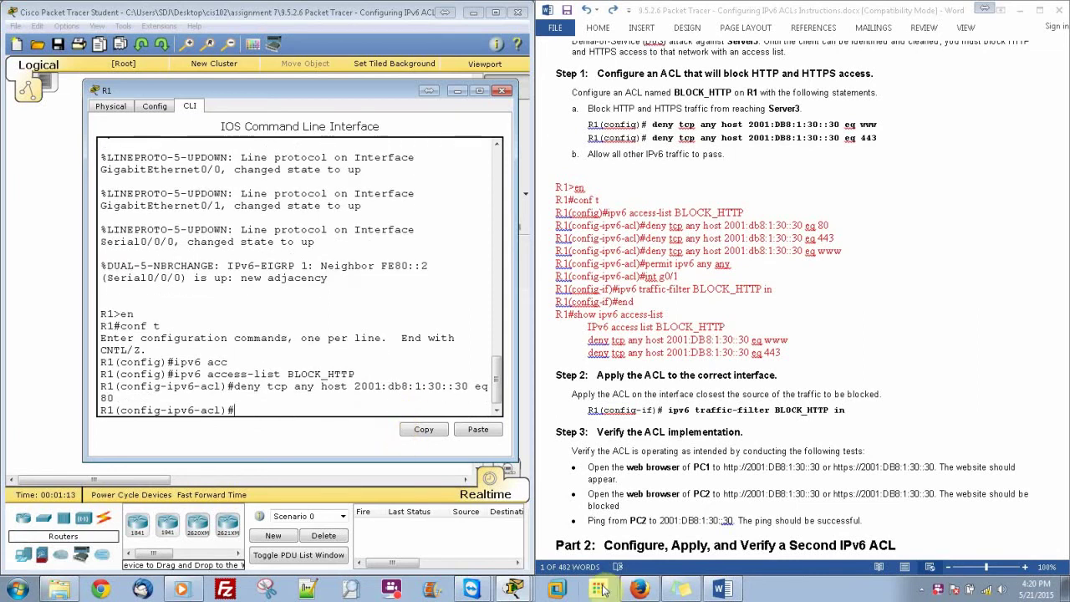
key("Up")
key("BackSpace")
type("443")
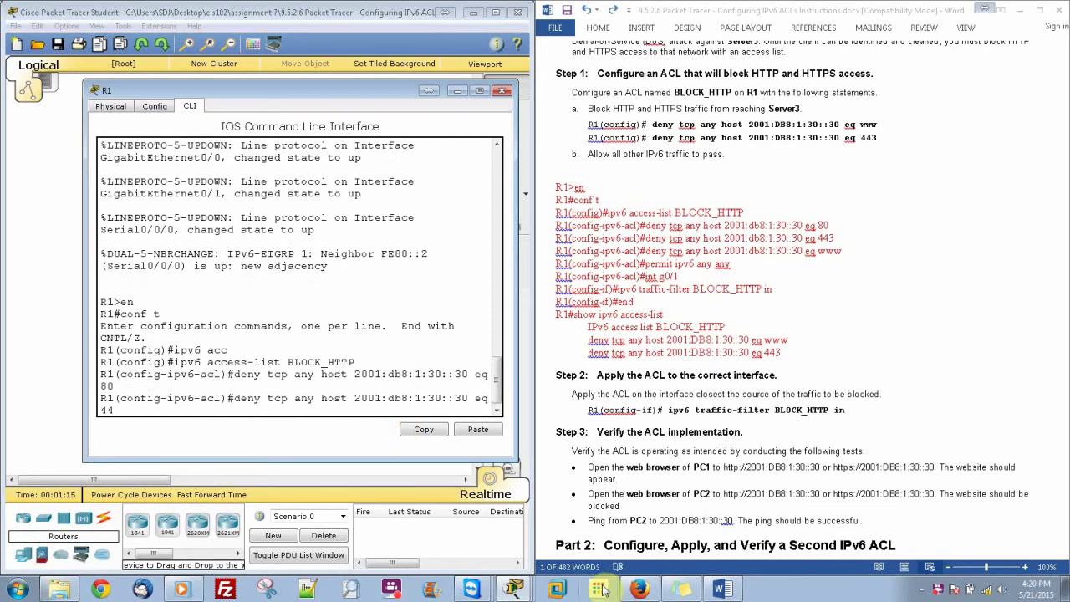
key("Return")
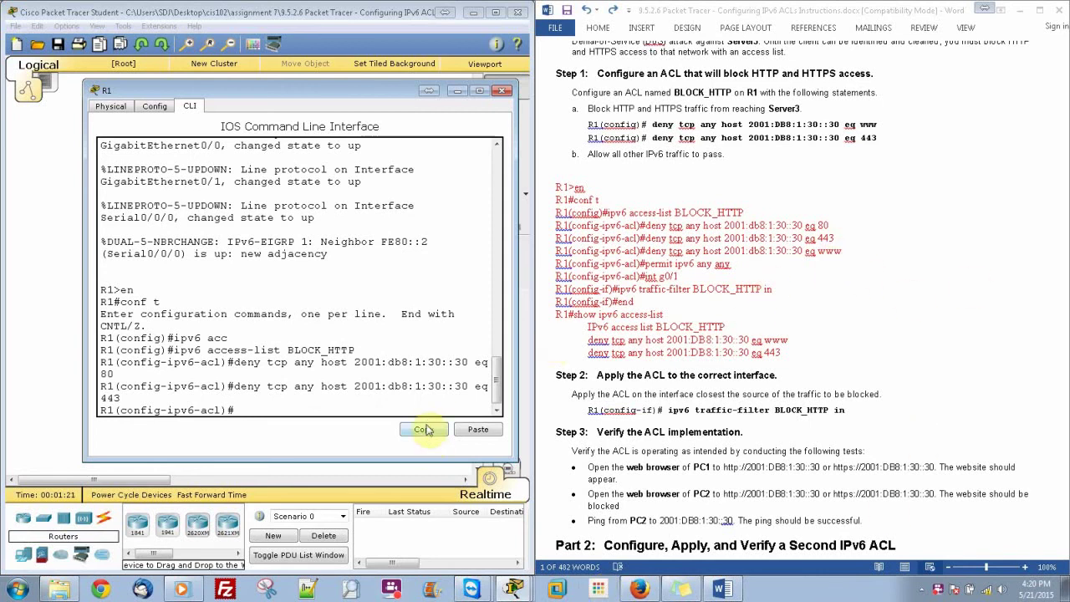
type("per")
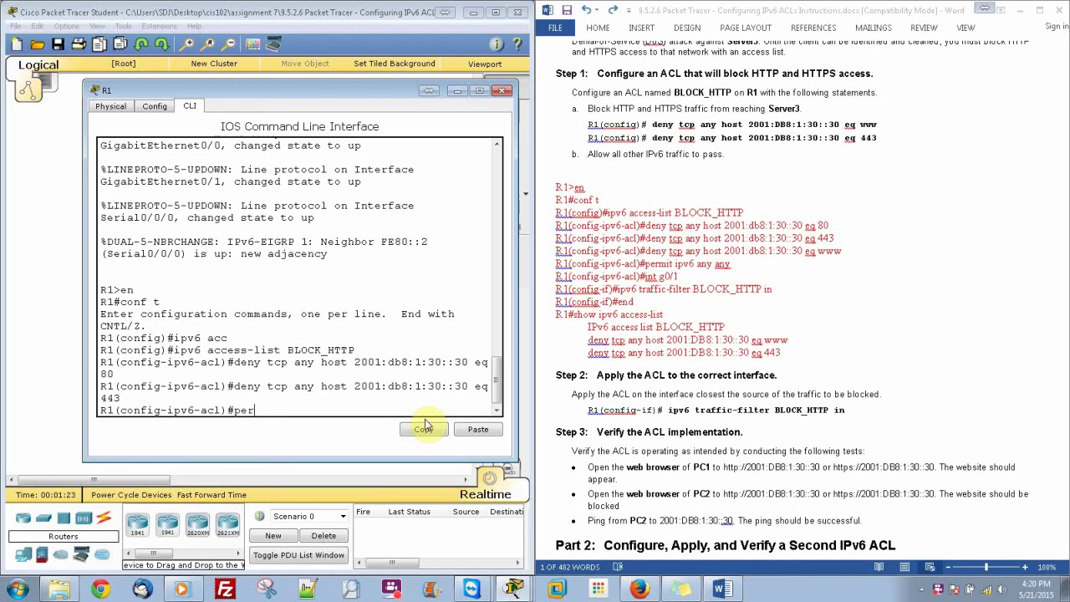
type("mit ipv6 any any")
key("Return")
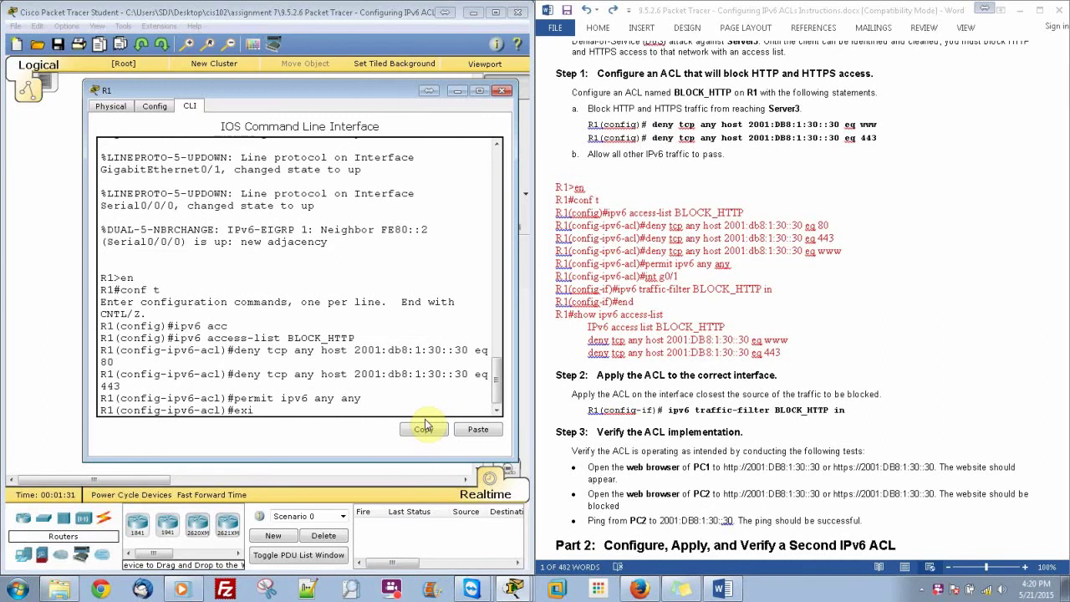
- Leave the access list and enter configuration for interface g0/1
key("Return")
type("ig)#i")
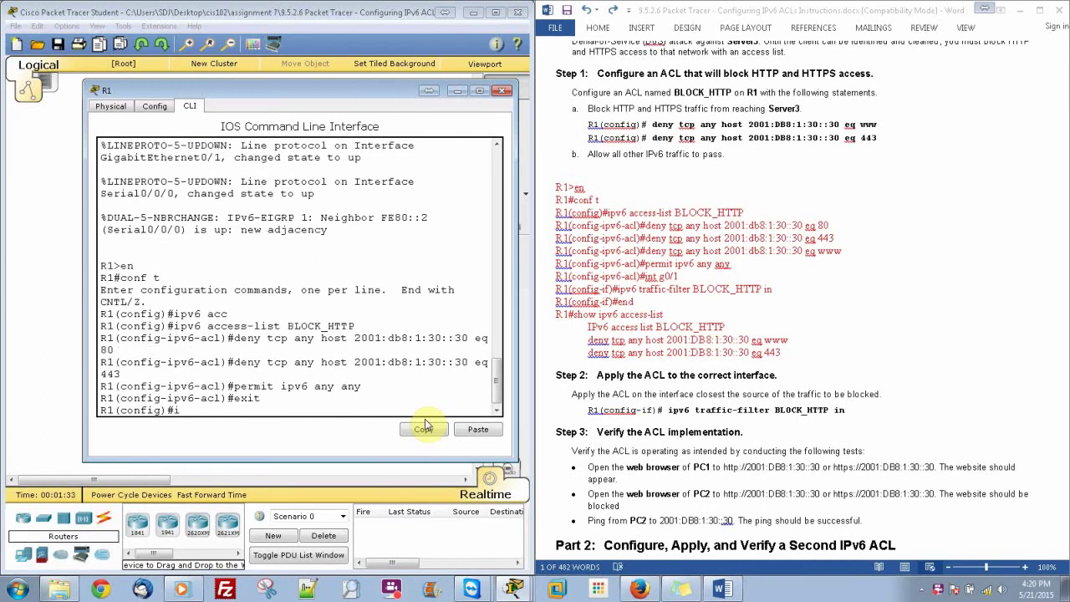
type("pv6 tr")
key("Tab")
type("aff")
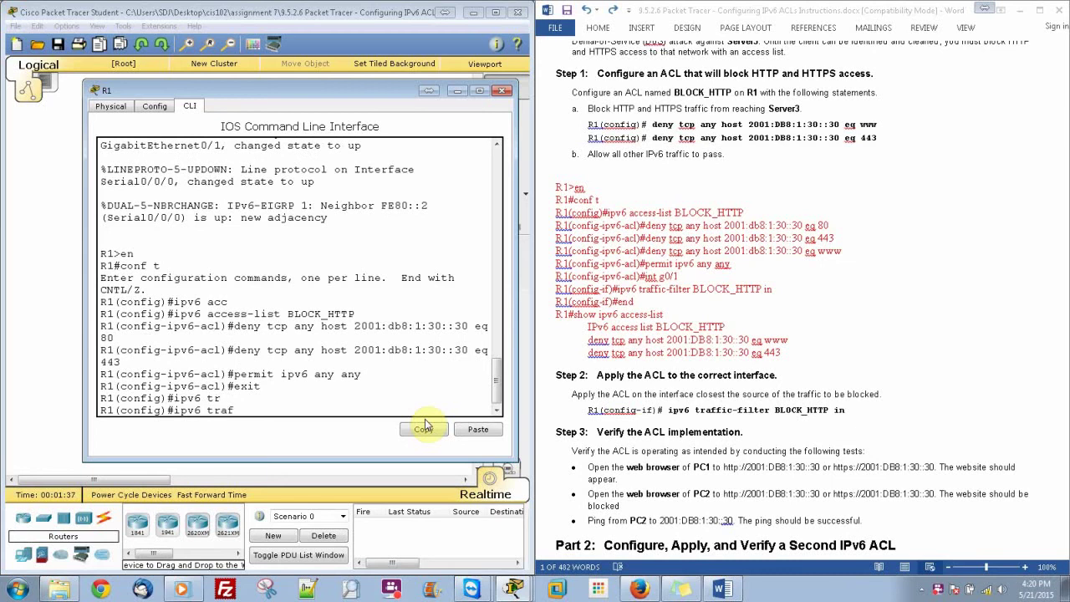
key("Tab")
key("BackSpace")
key("BackSpace")
key("BackSpace")
key("BackSpace")
key("BackSpace")
key("BackSpace")
key("BackSpace")
key("BackSpace")
key("BackSpace")
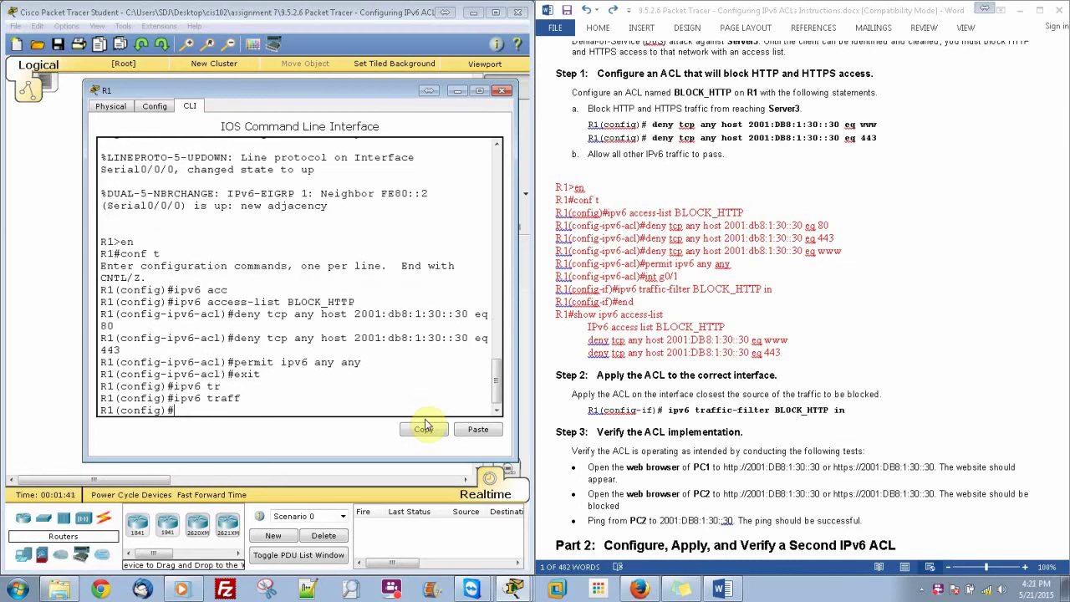
type("int g0")
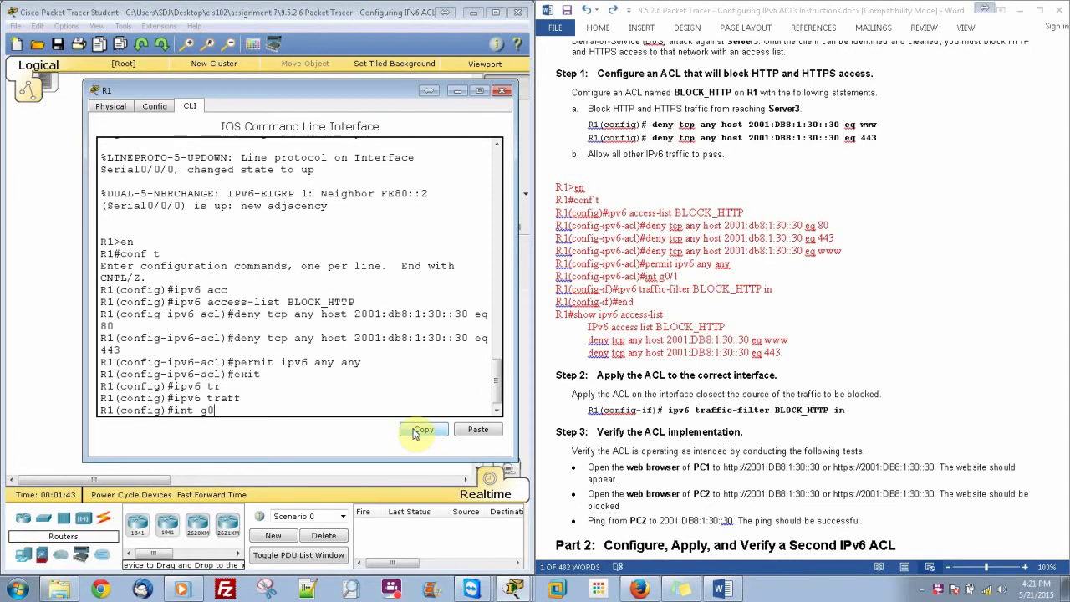
type("/1")
key("Return")
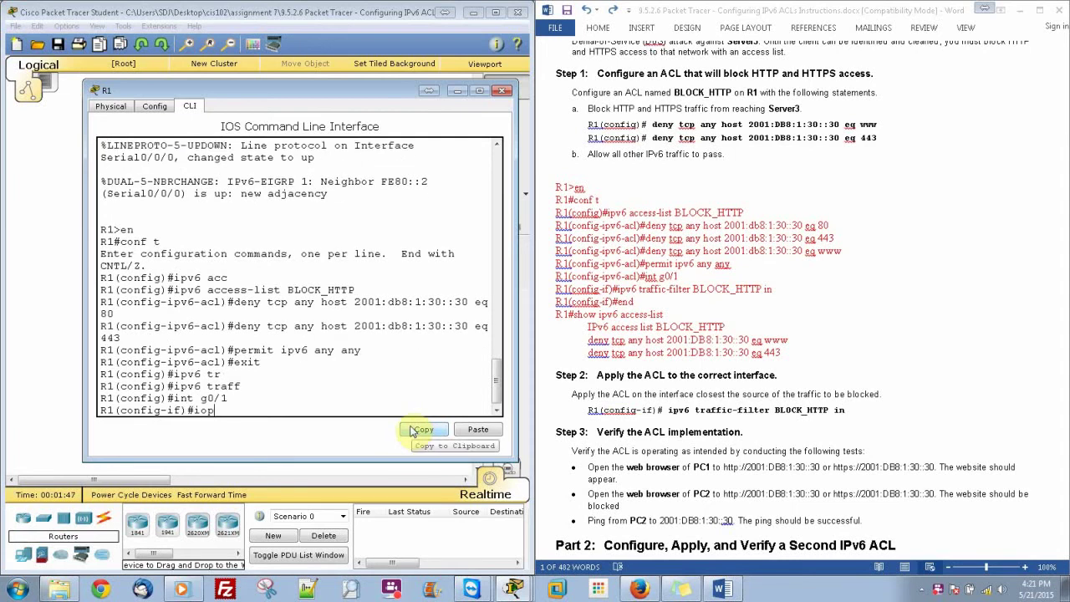
- Apply the filter with ipv6 traffic-filter BLOCK_HTTP in on g0/1
type("iopv")
key("BackSpace")
key("BackSpace")
key("BackSpace")
type("pv6 tr")
key("Tab")
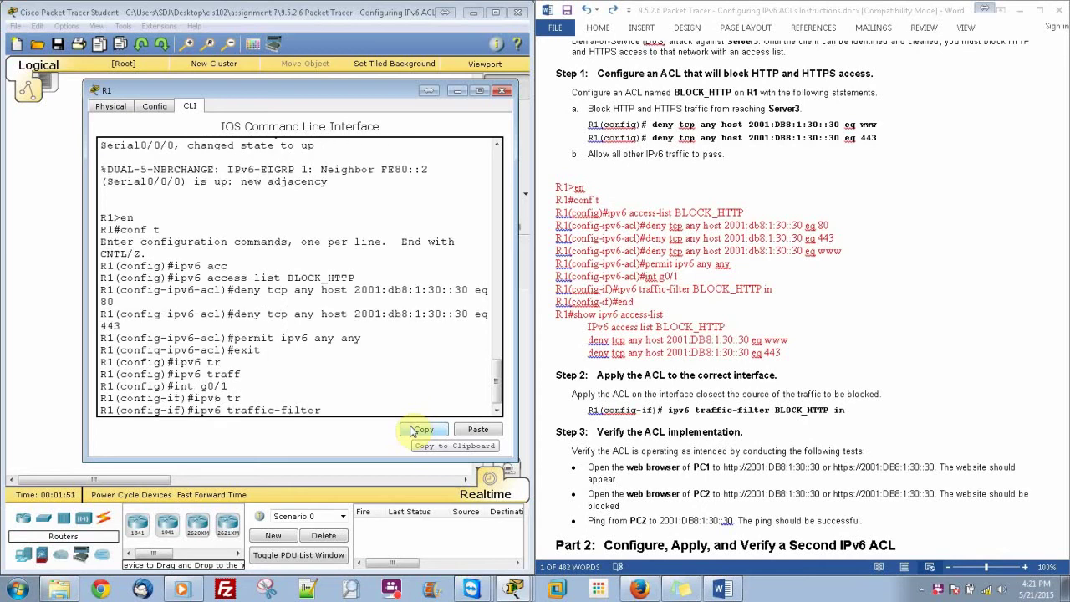
type("BLOCK_HTTP in")
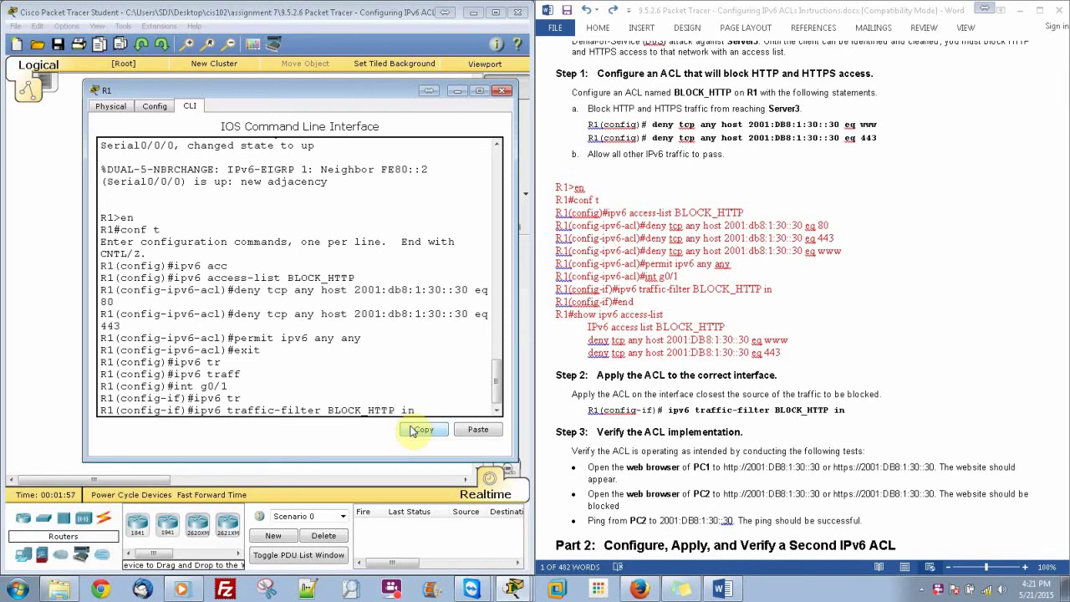
key("Return")
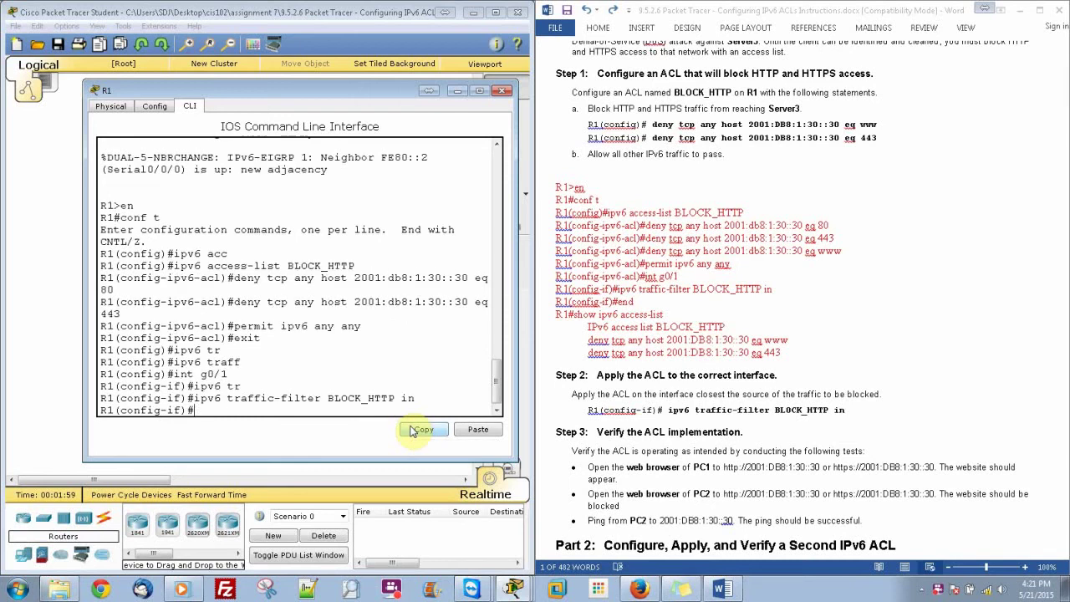
- Run show ipv6 access-list to verify BLOCK_HTTP, then select Server3's http address in the instructions
type("end")
key("Return")
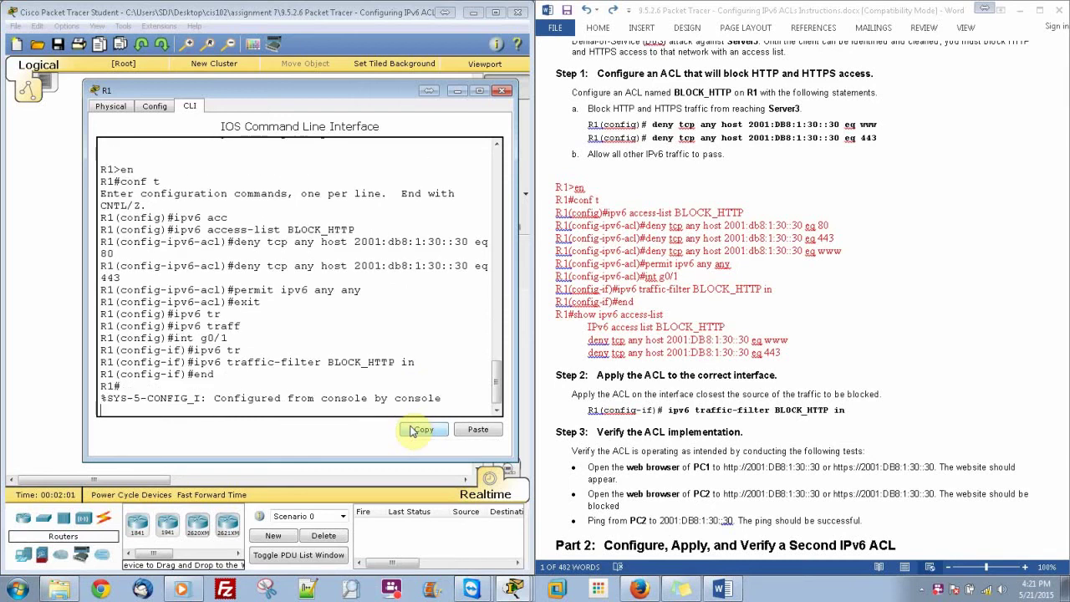
type("show ipv6 acc")
key("Tab")
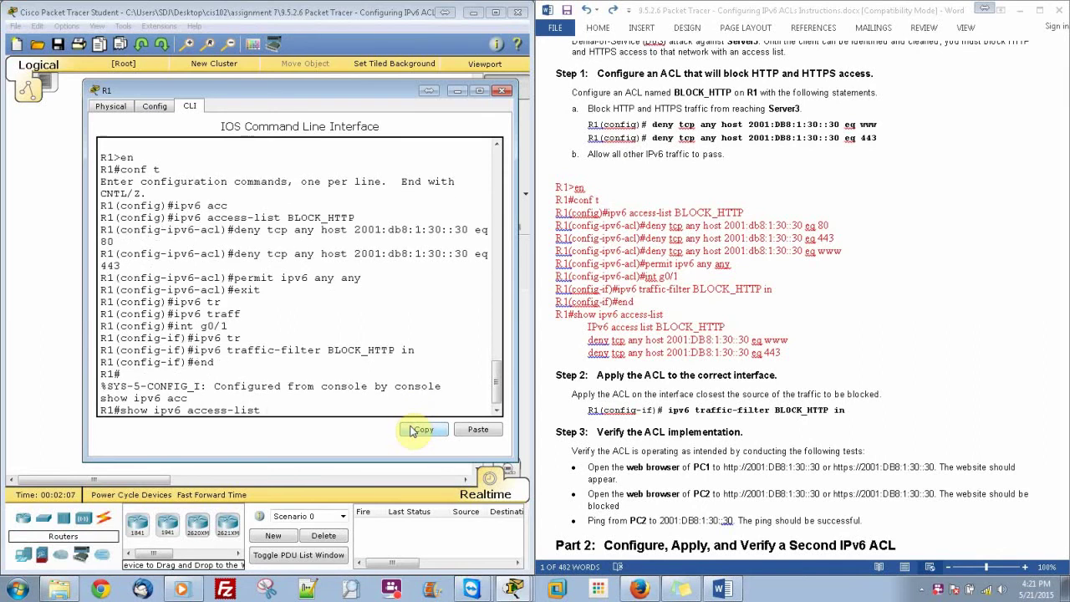
key("Return")
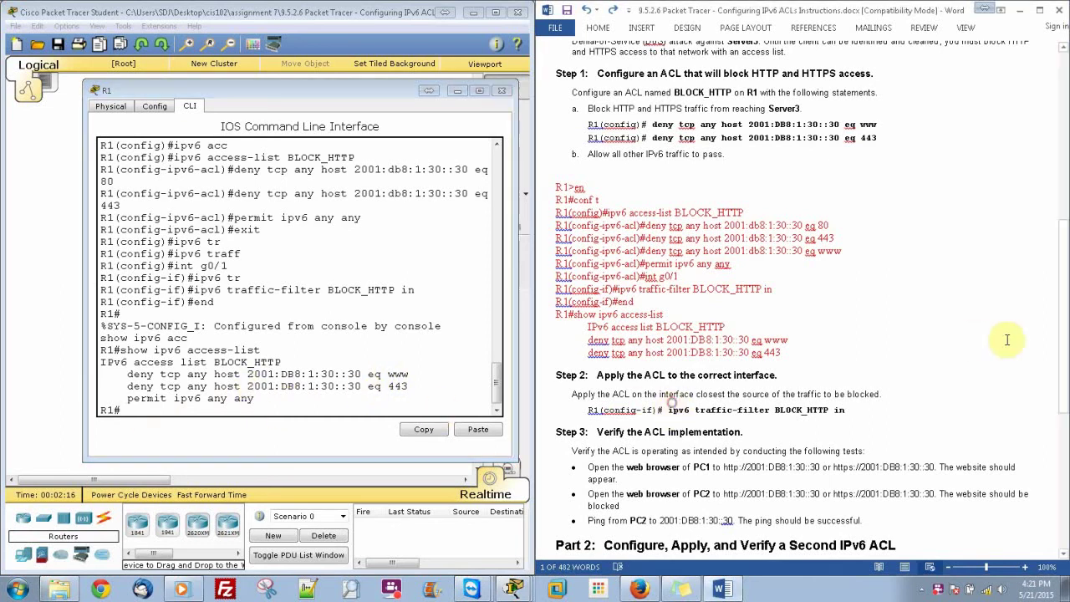
left_click_drag(1063, 351, 1066, 494)
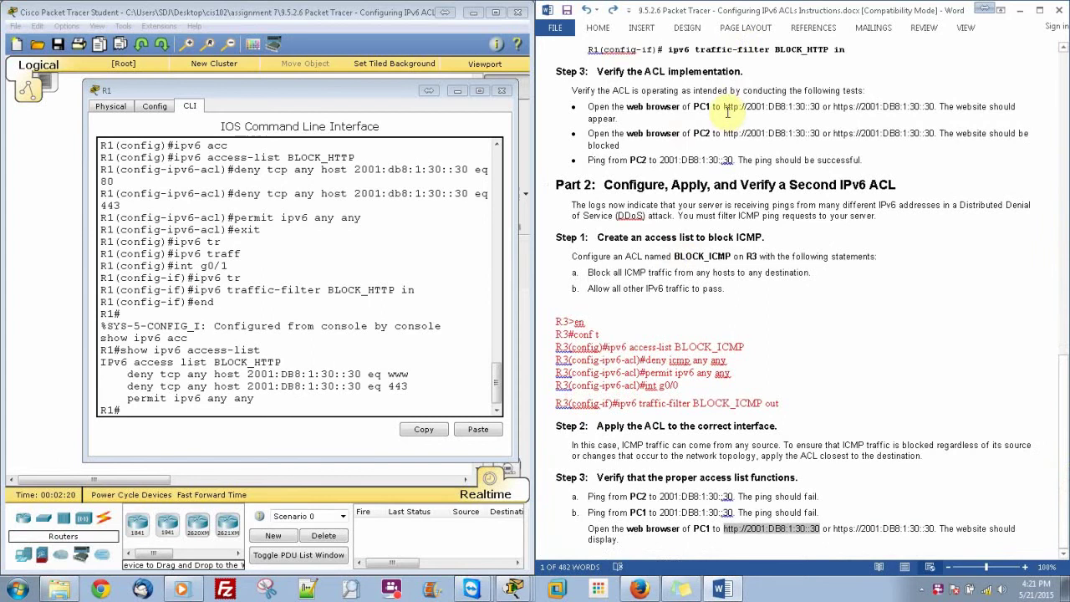
left_click_drag(723, 107, 822, 109)
key("ctrl+c")
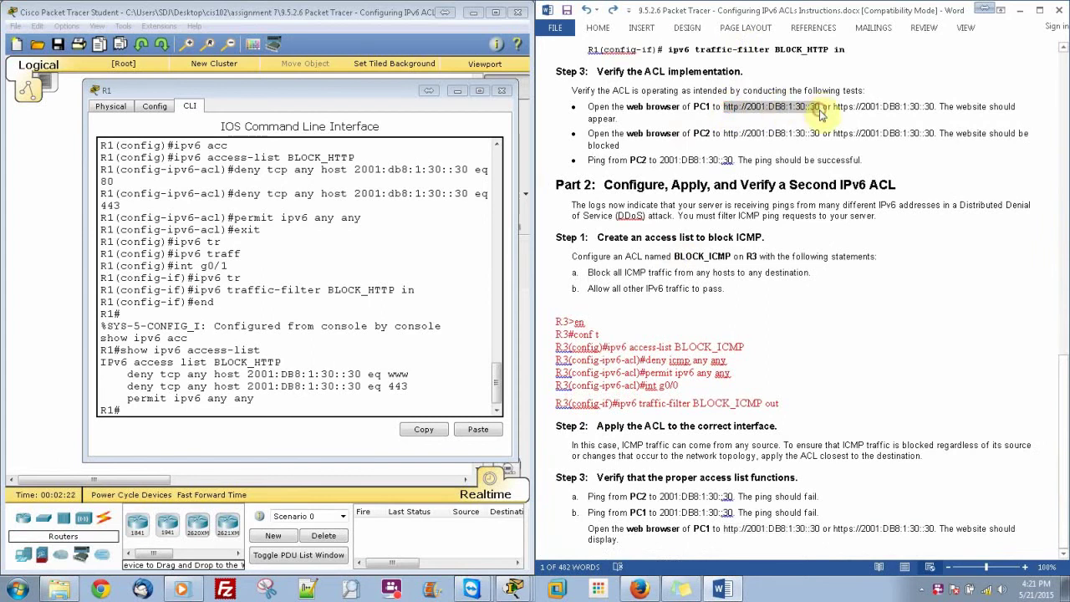
- Minimize R1's console and open PC1's Desktop web browser
left_click(457, 90)
left_click(171, 281)
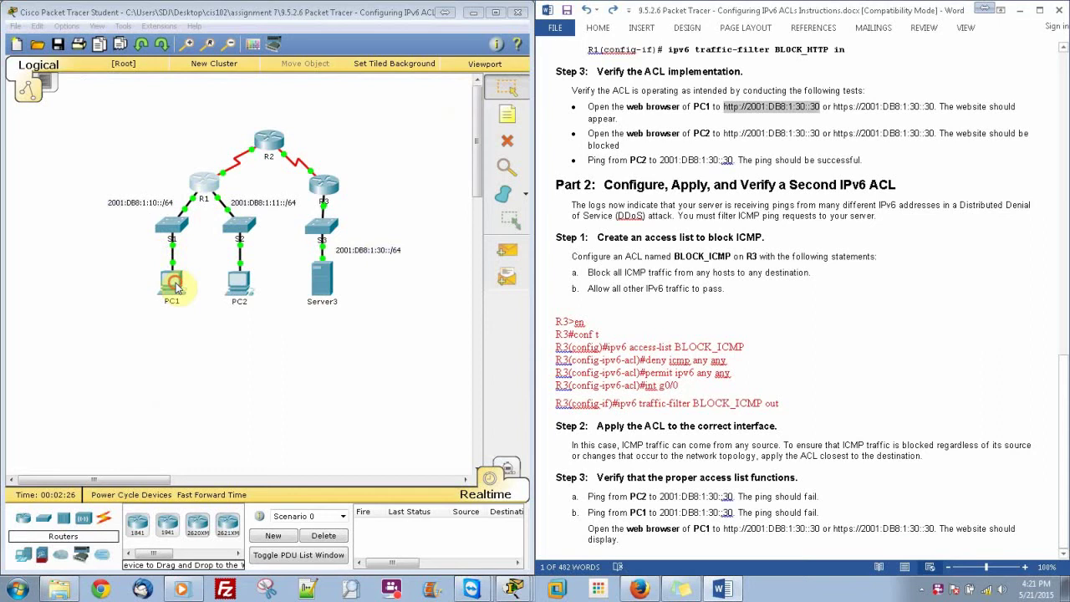
left_click(455, 155)
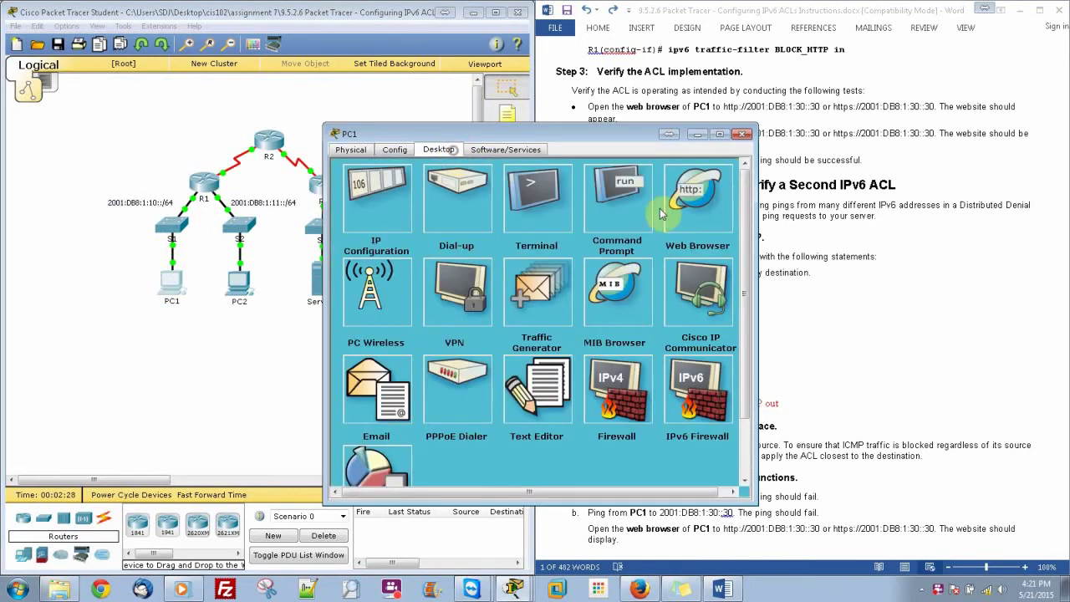
left_click(660, 204)
left_click_drag(366, 133, 117, 107)
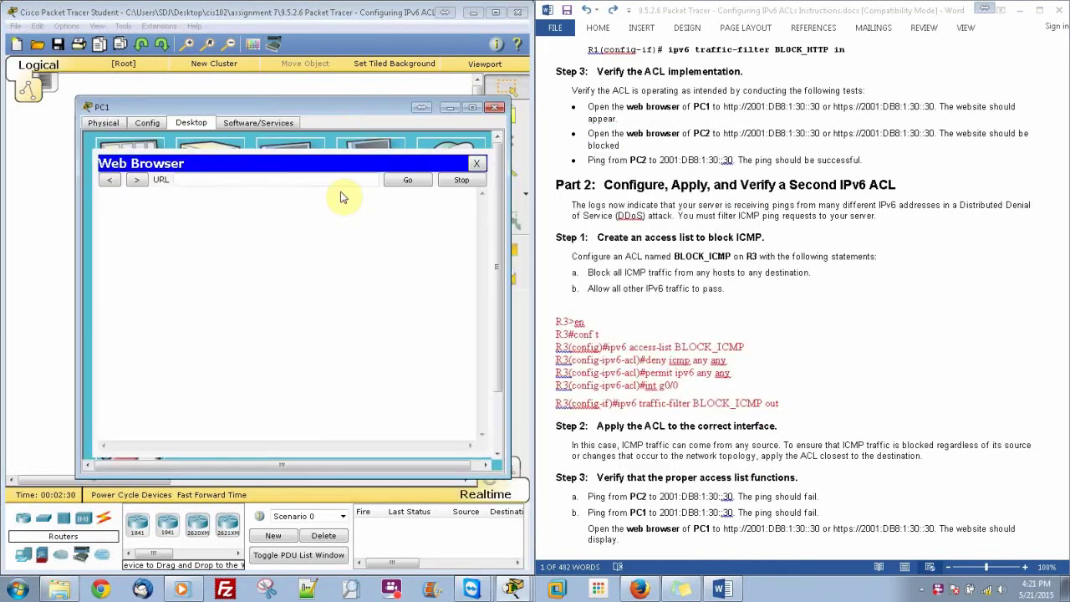
left_click(267, 179)
type("http://2001:DB8:1:30::30")
left_click(418, 181)
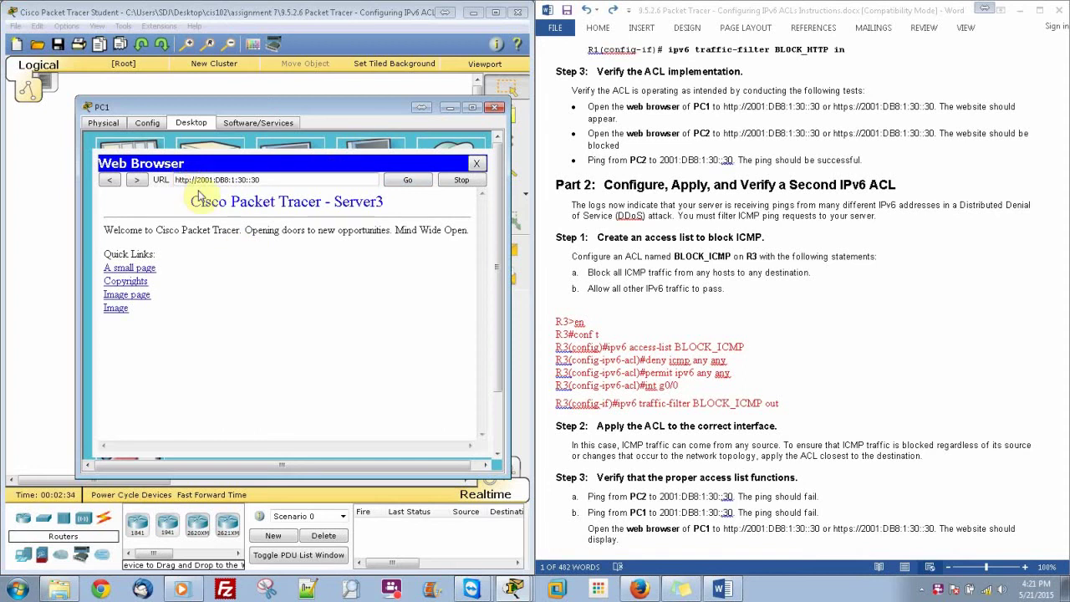
type("s")
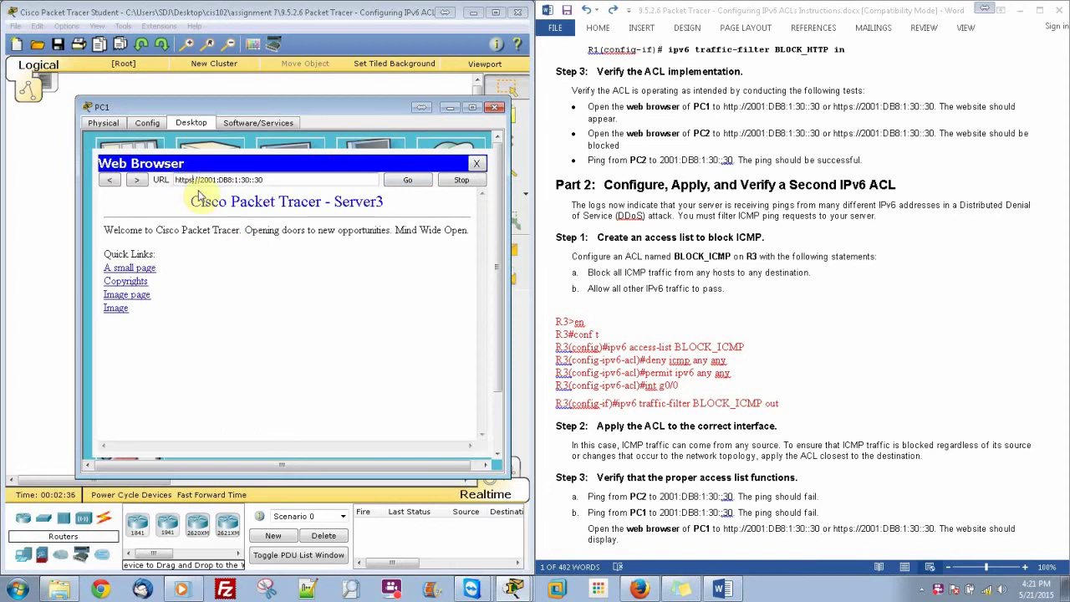
left_click(401, 182)
left_click(476, 163)
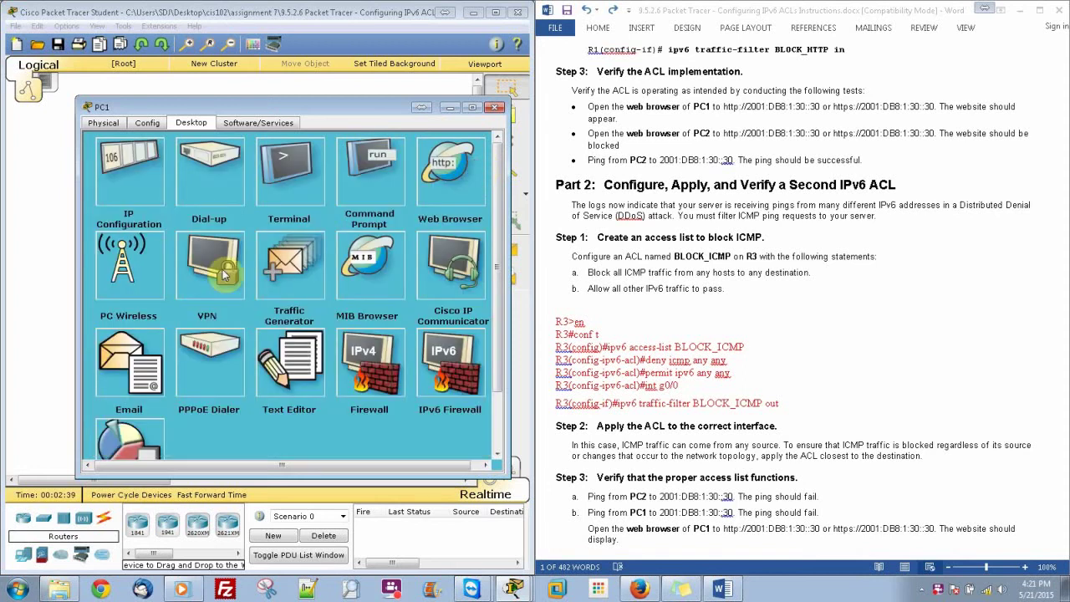
left_click(495, 107)
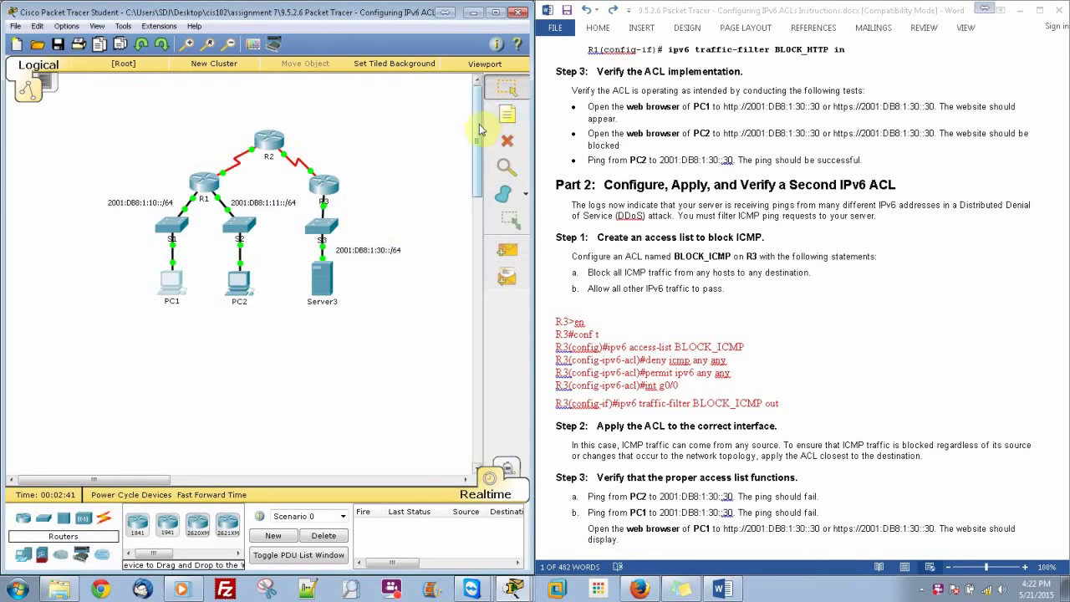
- Open PC2's Desktop web browser
left_click(258, 280)
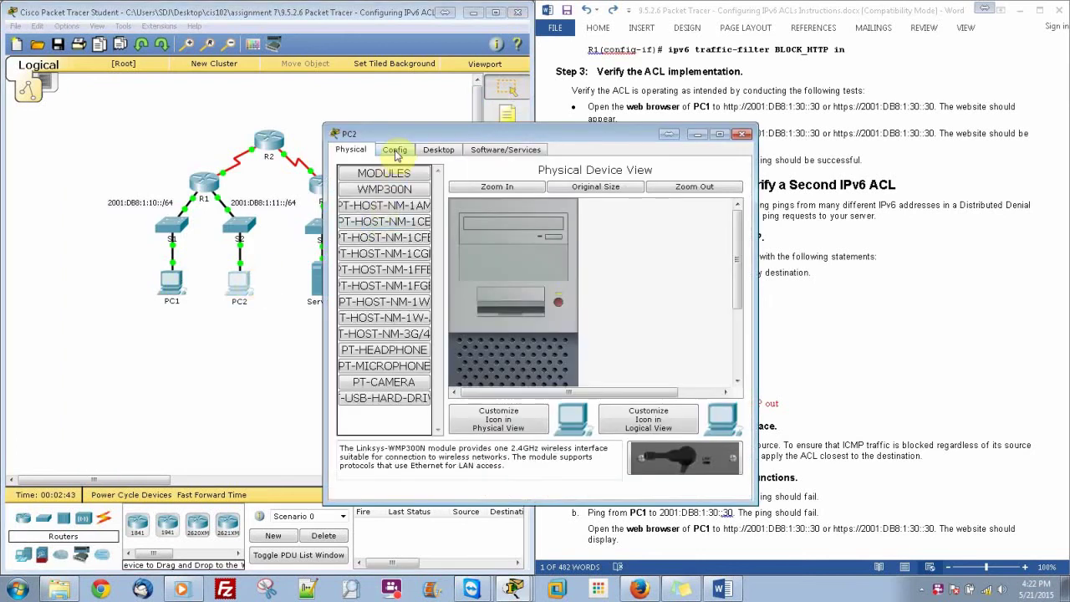
left_click(435, 158)
left_click(686, 232)
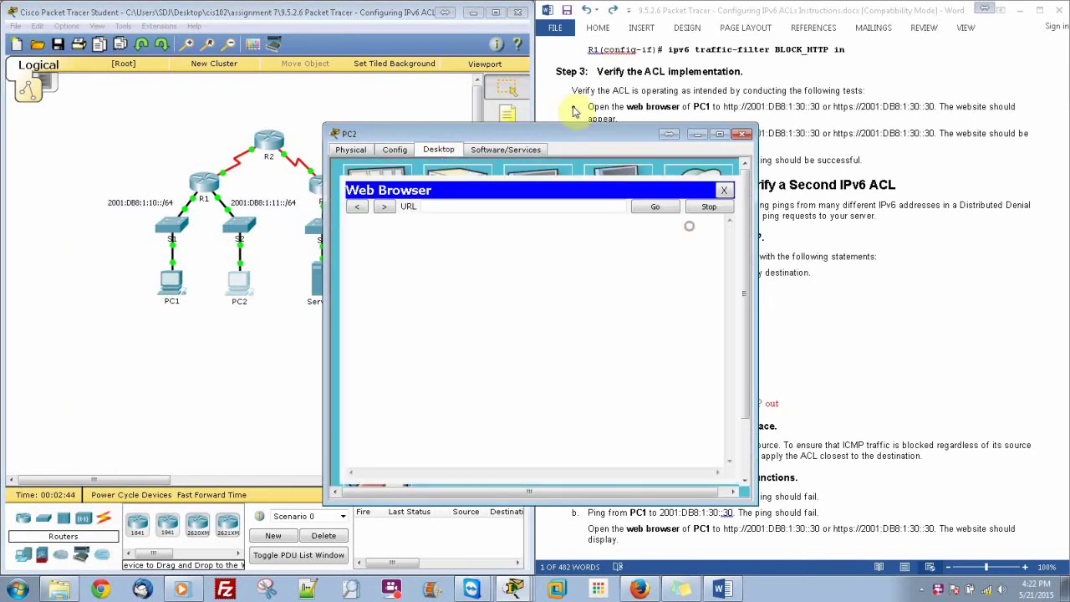
left_click(572, 136)
left_click_drag(573, 136, 273, 101)
left_click(260, 173)
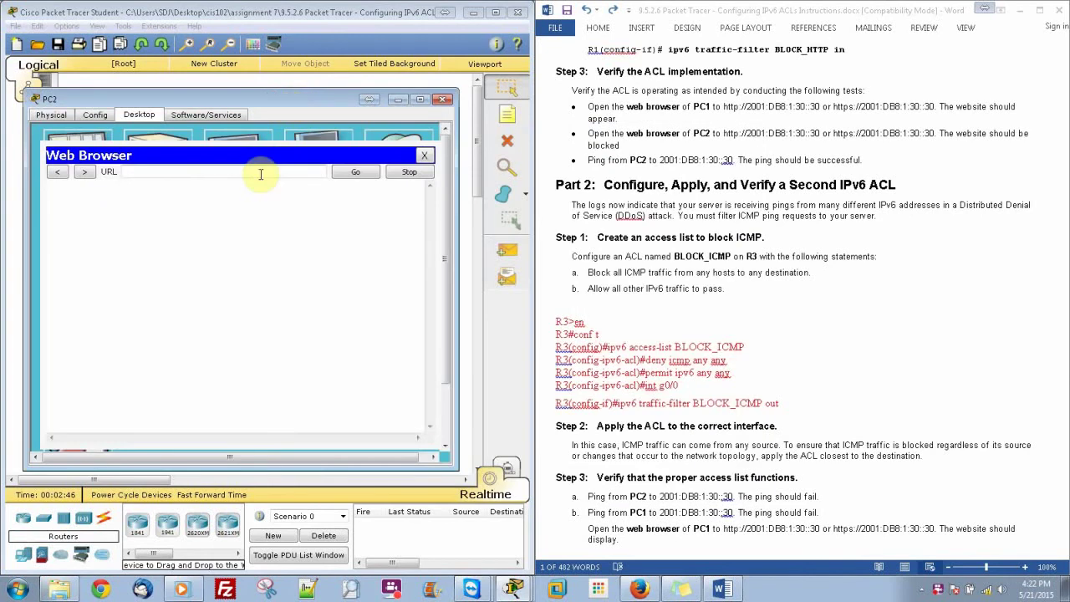
key("ctrl+v")
left_click(355, 173)
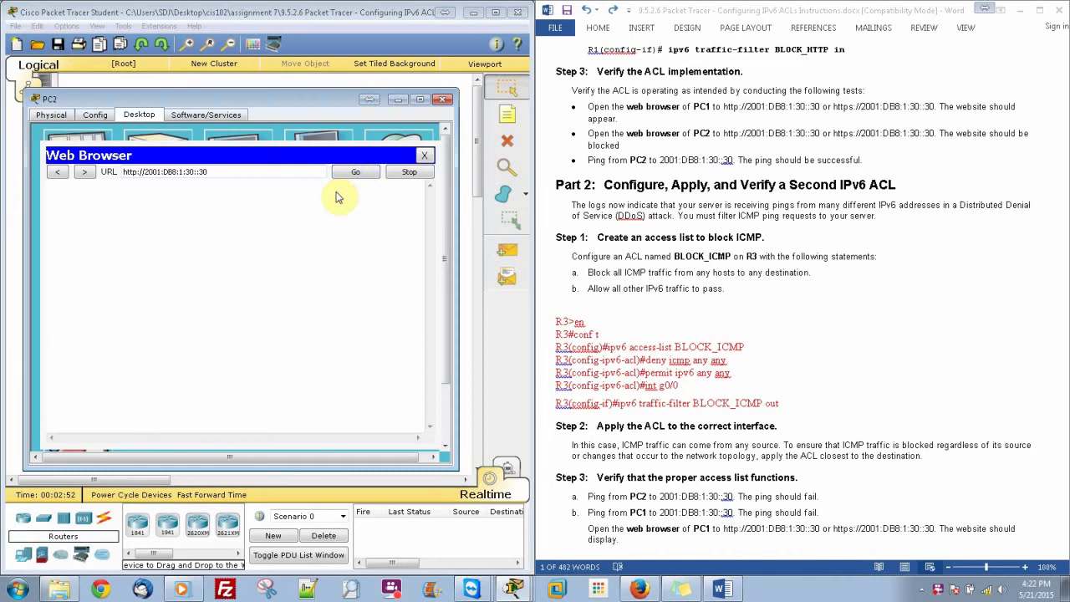
left_click(134, 172)
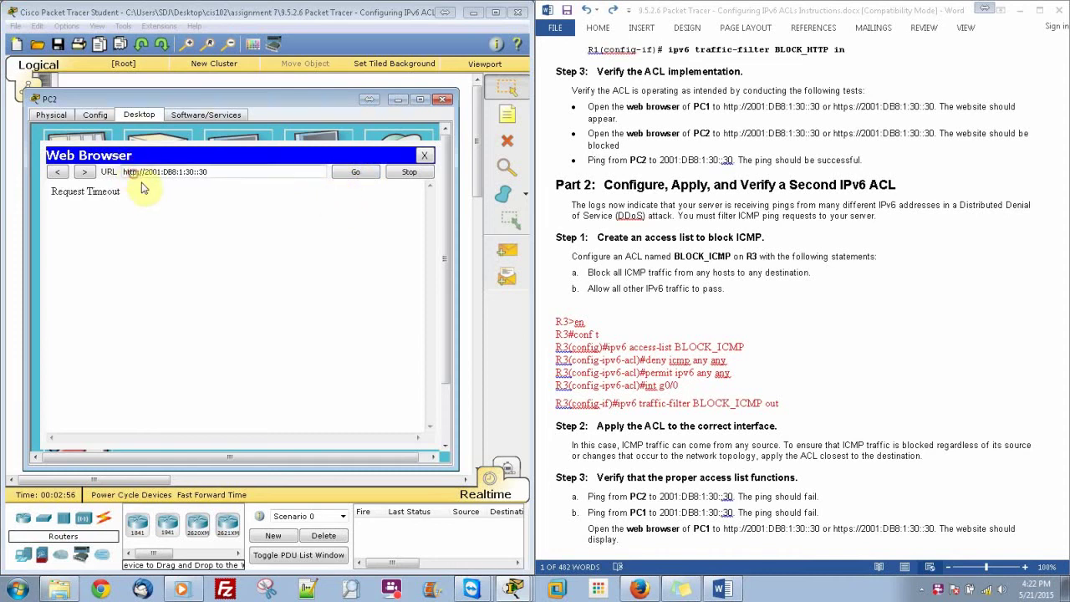
type("s")
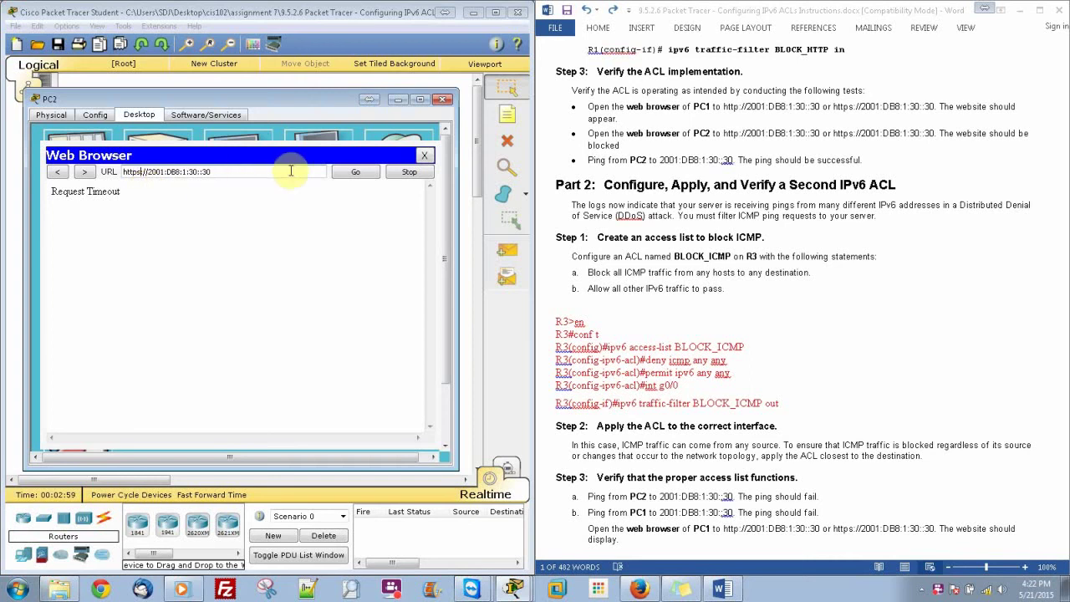
left_click(351, 173)
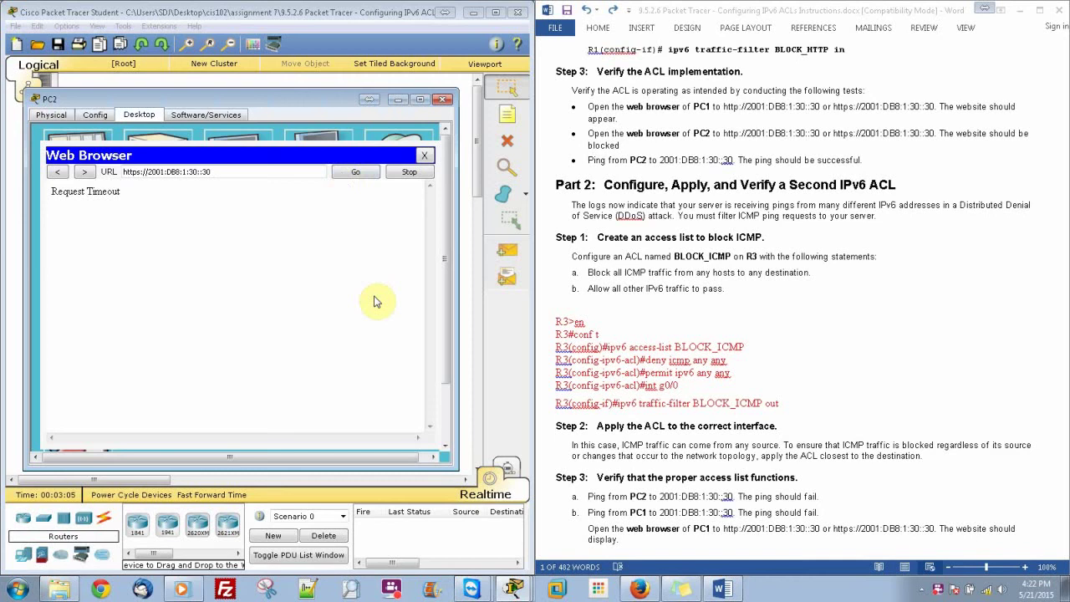
- Close PC2's browser and open its Command Prompt instead
left_click(424, 156)
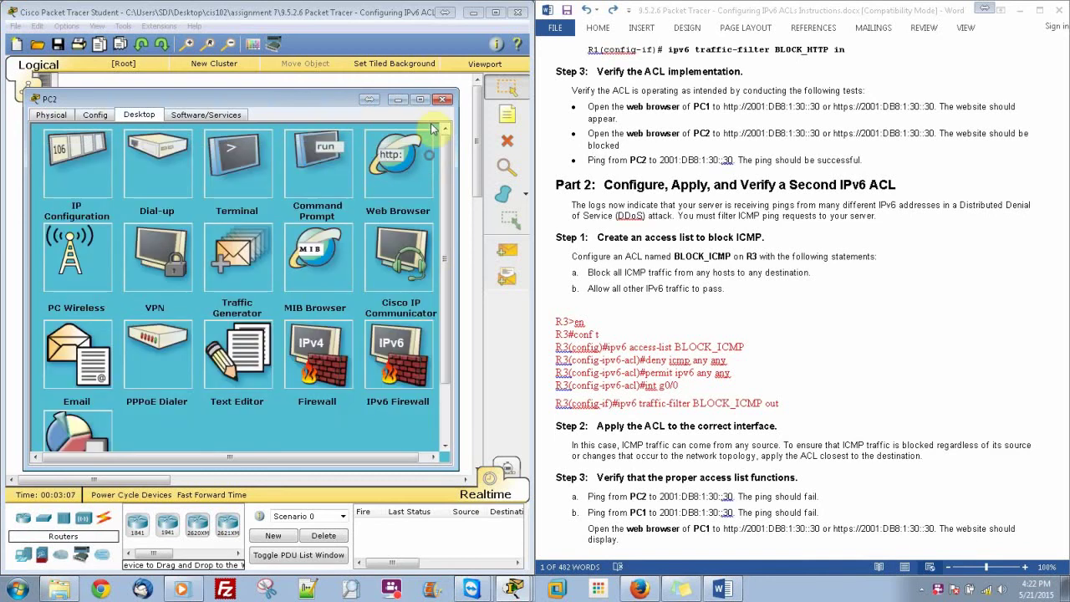
left_click(443, 99)
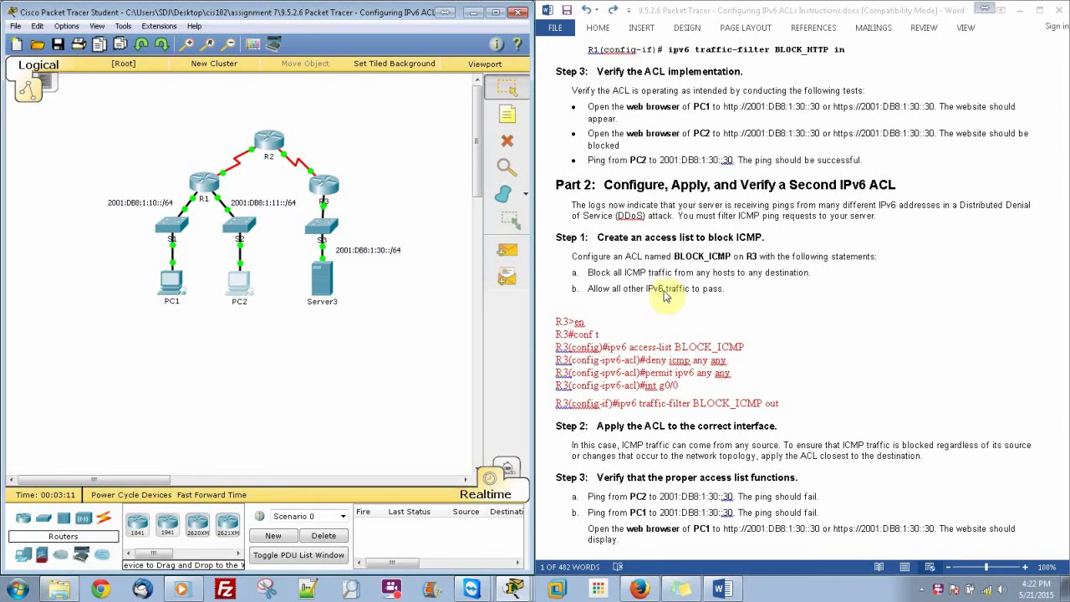
left_click(245, 288)
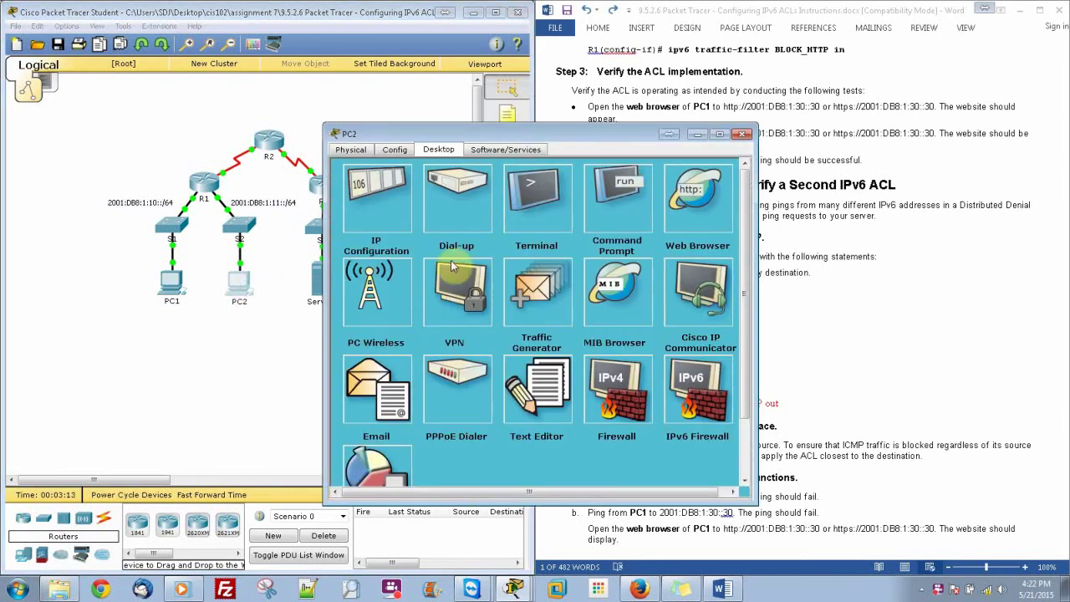
left_click(603, 214)
left_click_drag(568, 146, 304, 118)
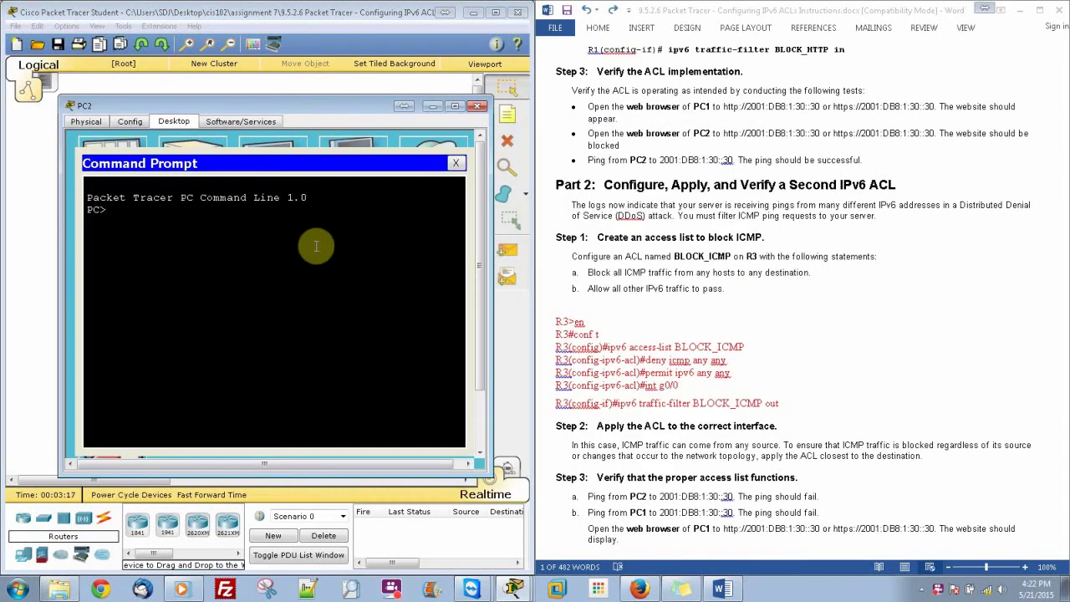
- Ping 2001:DB8:1:30::30, pasting the address copied from the instructions
type("ping")
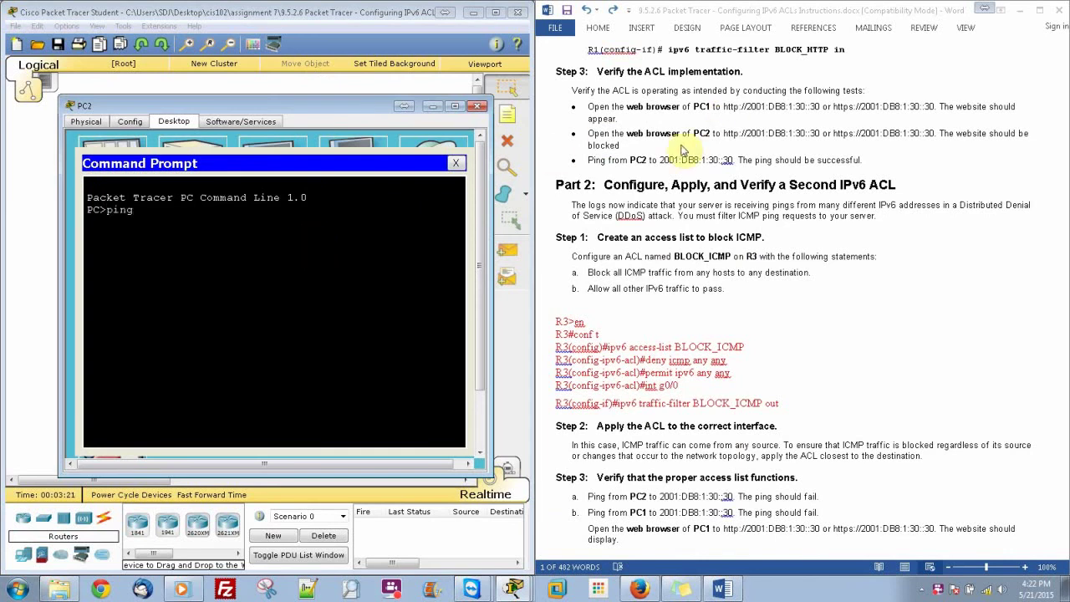
left_click(660, 163)
left_click_drag(661, 161, 729, 159)
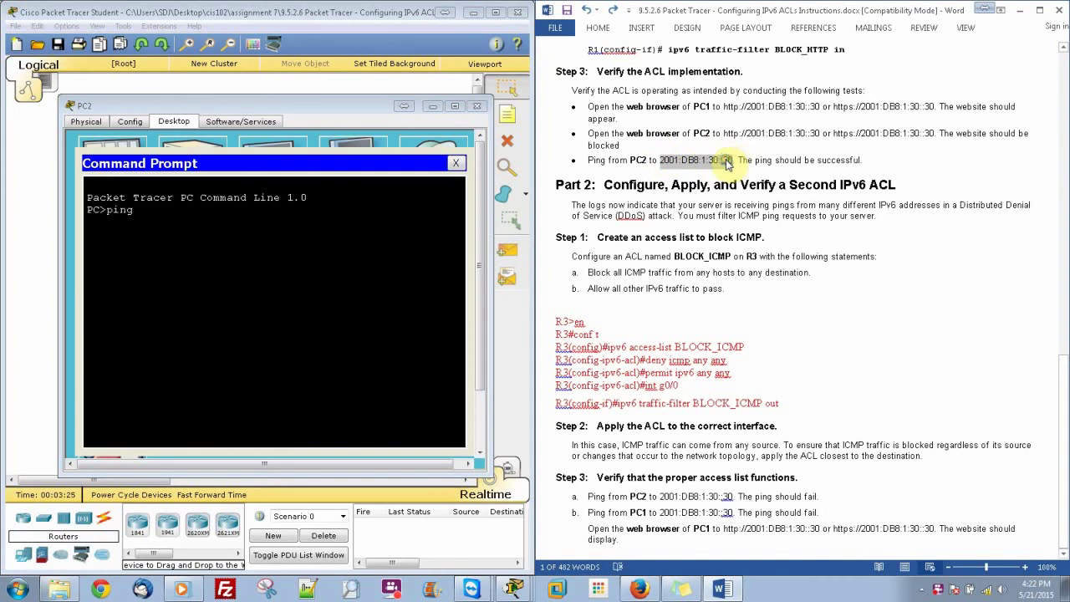
right_click(729, 161)
left_click(746, 216)
left_click(287, 239)
right_click(287, 240)
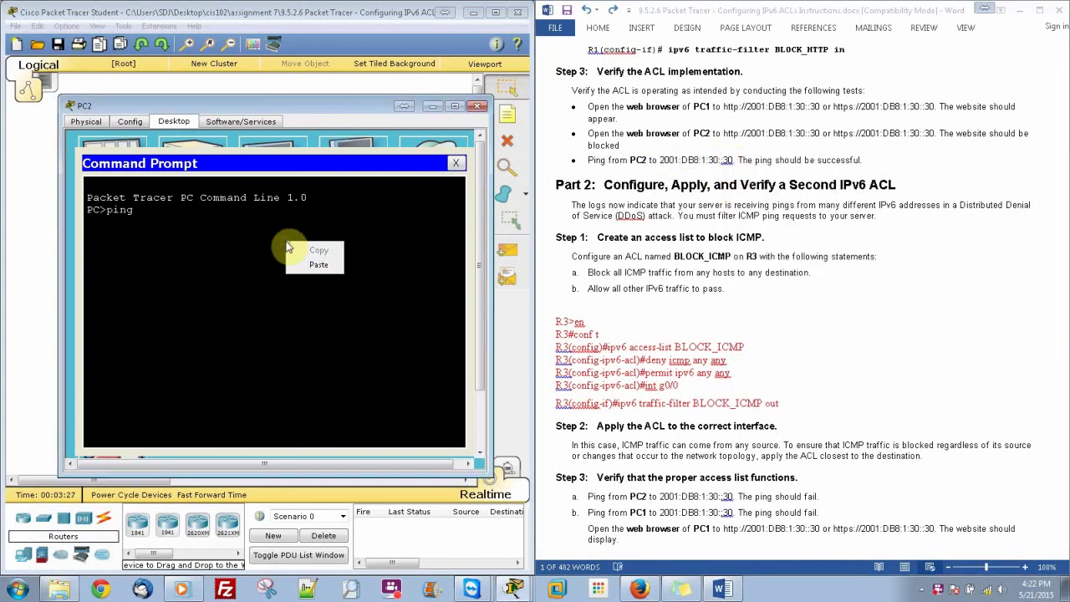
left_click(320, 267)
key("Return")
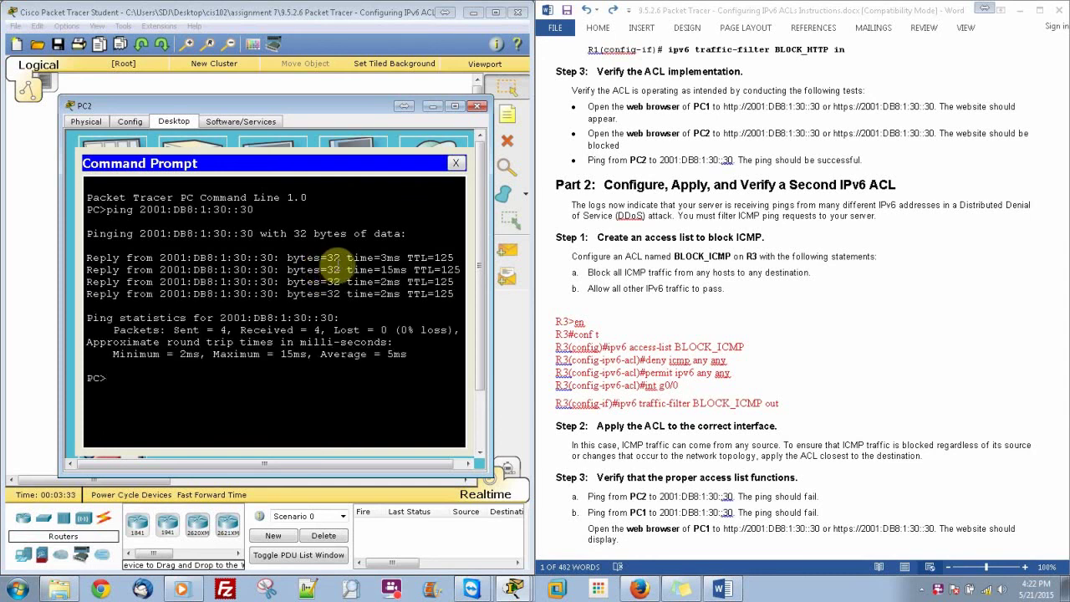
- Close PC2, open R3's CLI and enter global configuration mode
left_click(477, 108)
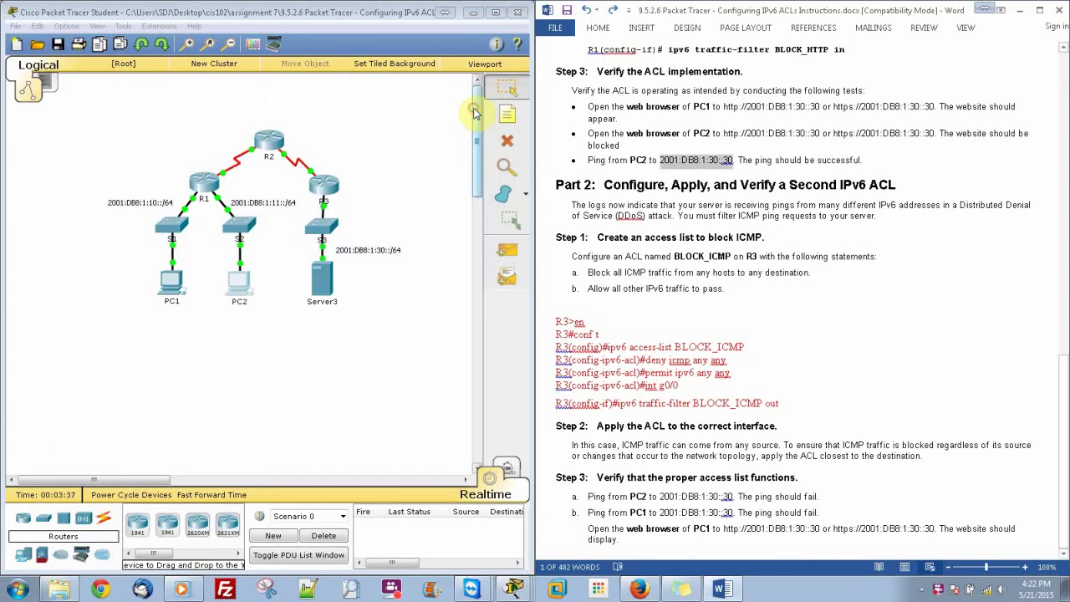
left_click(733, 357)
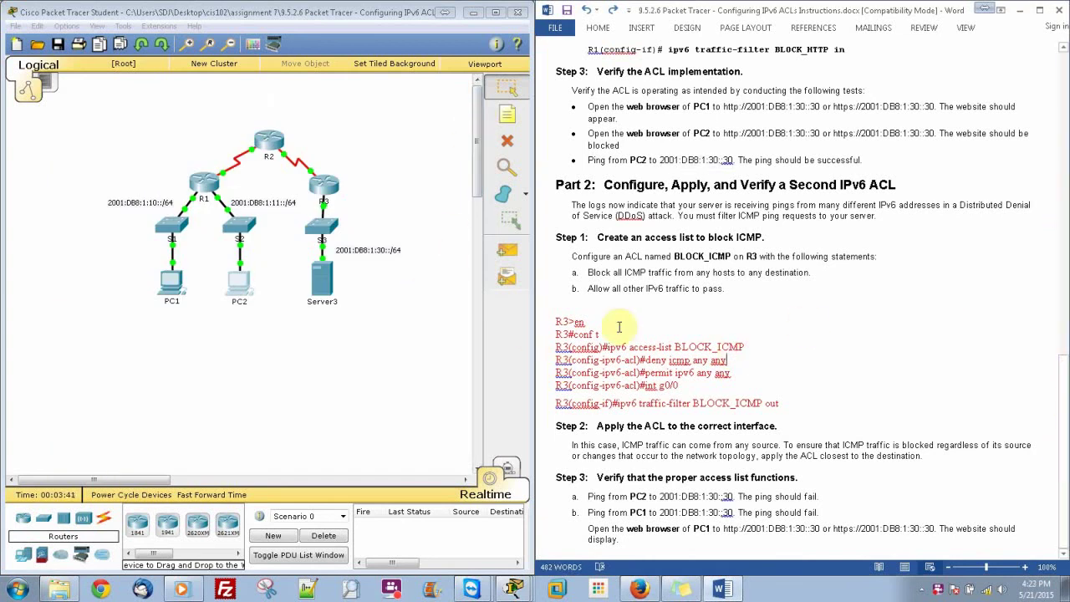
left_click(320, 190)
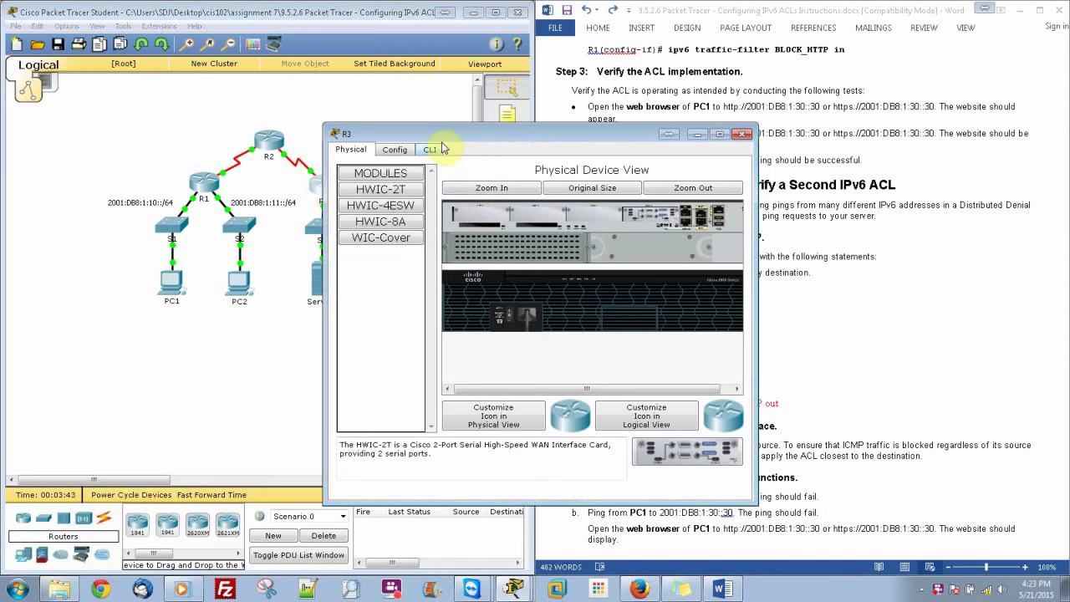
left_click(429, 149)
left_click(465, 136)
left_click_drag(464, 136, 204, 61)
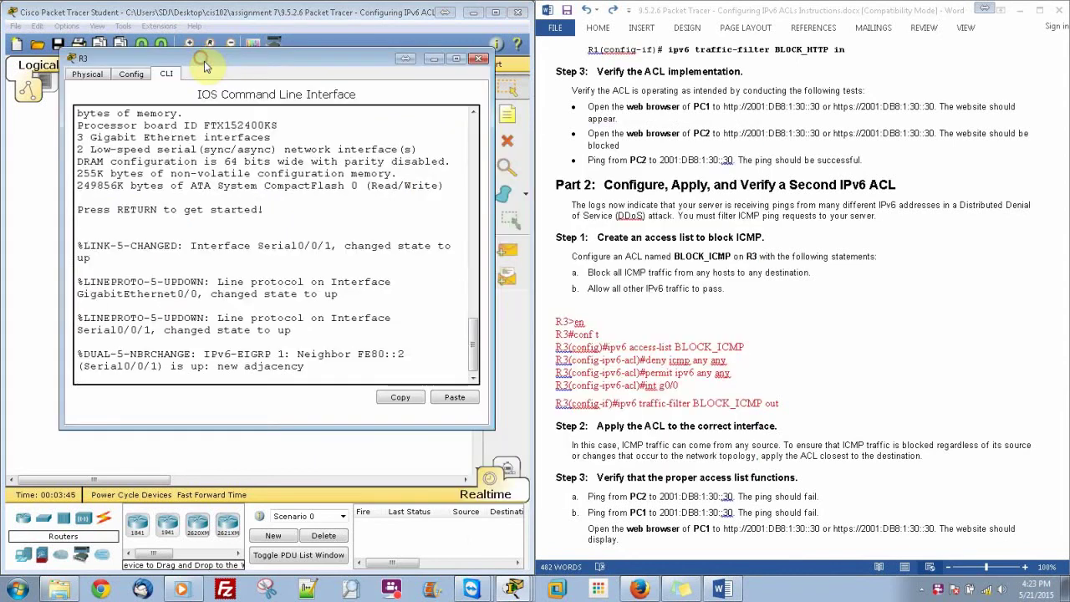
key("Return")
type("en")
key("Return")
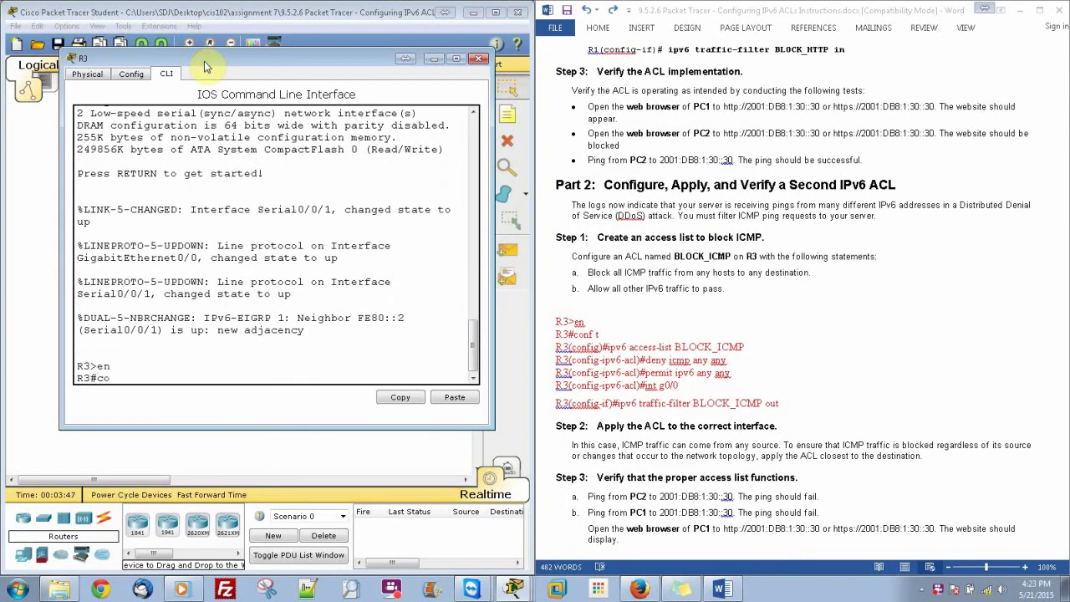
type("conf t")
key("Return")
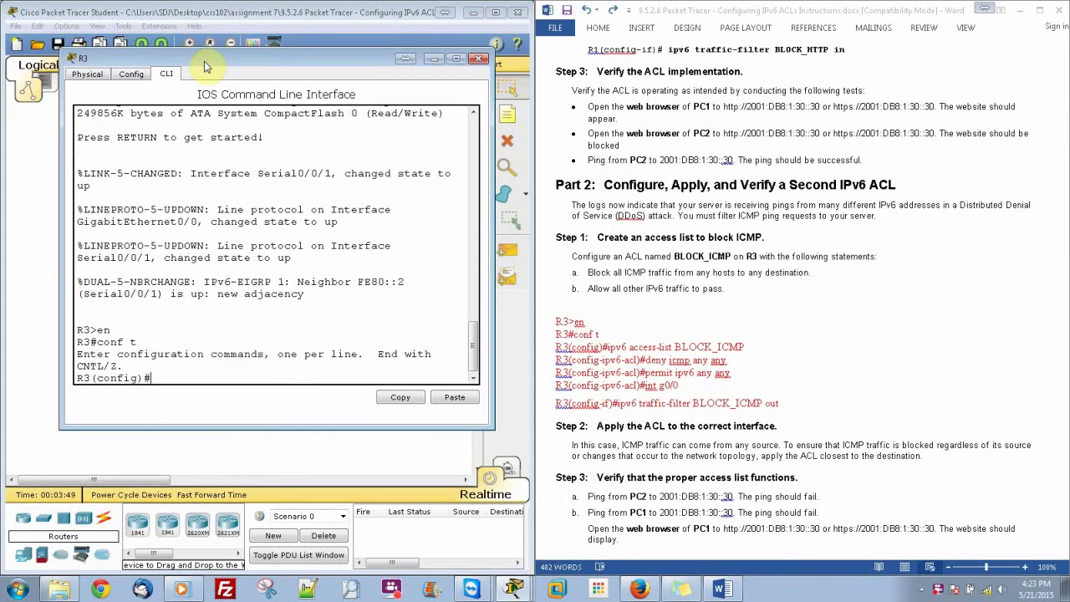
- Create IPv6 access list BLOCK_ICMP with deny icmp any any and permit ipv6 any any
type("ipv6 acc")
key("Tab")
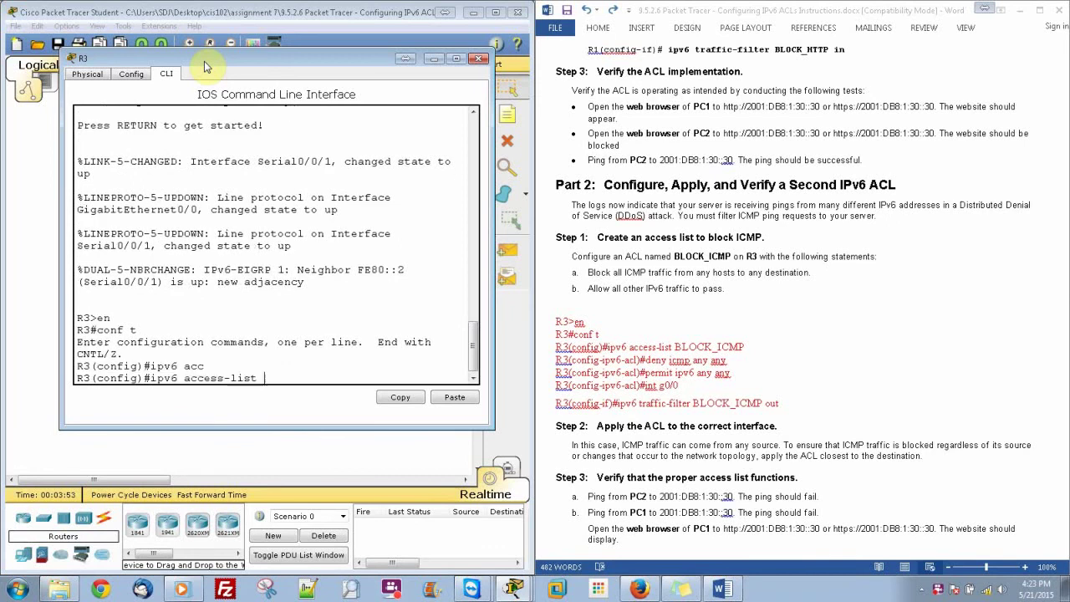
type("BLOCK_ICMP")
key("Return")
type("deny")
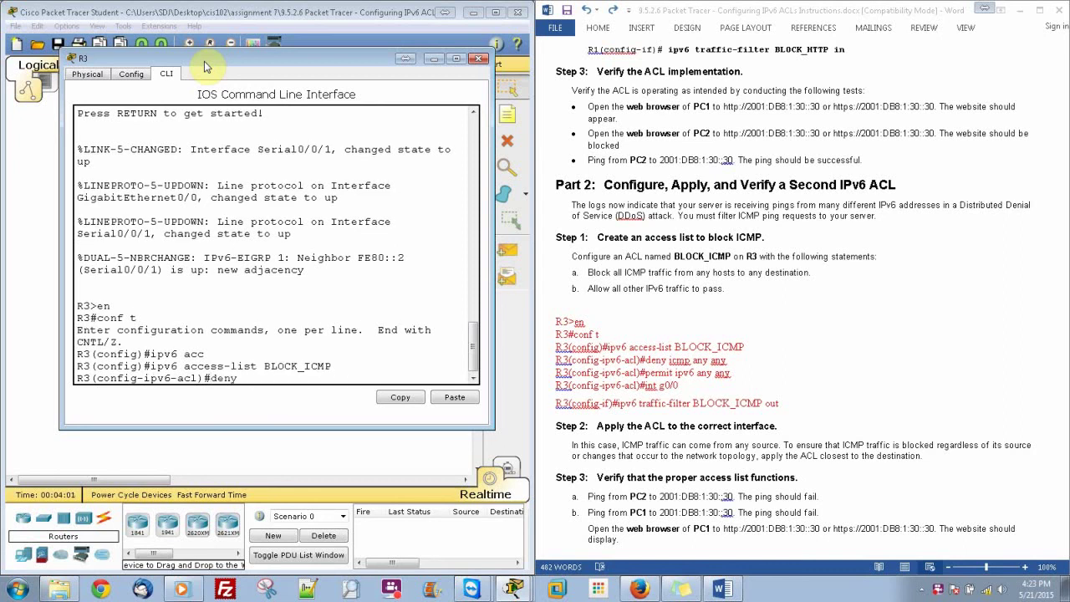
type(" icmp any any")
key("Return")
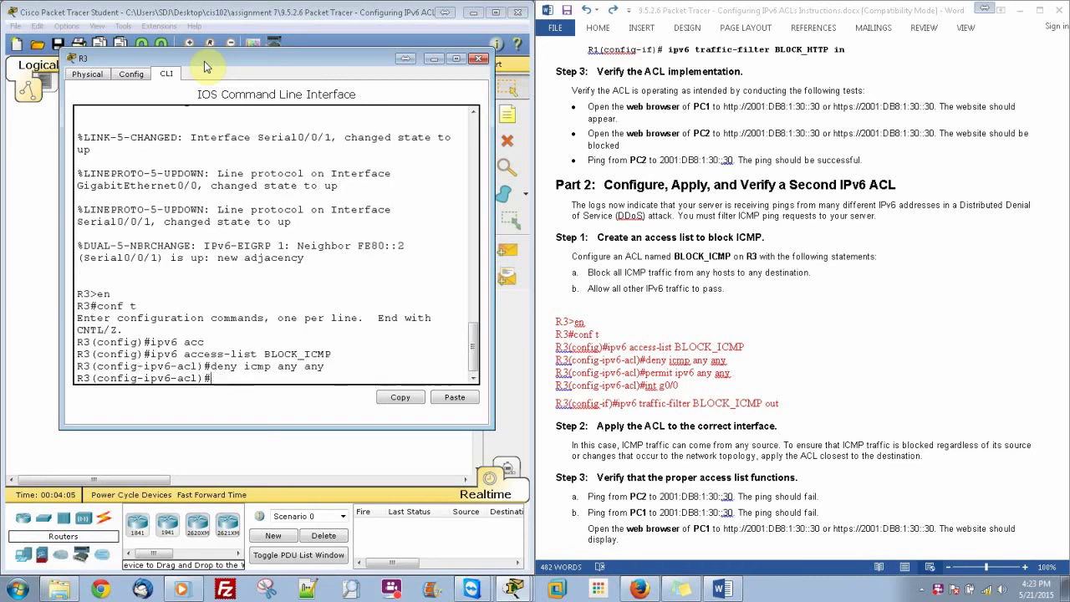
type("permit ipv6 any any")
key("Return")
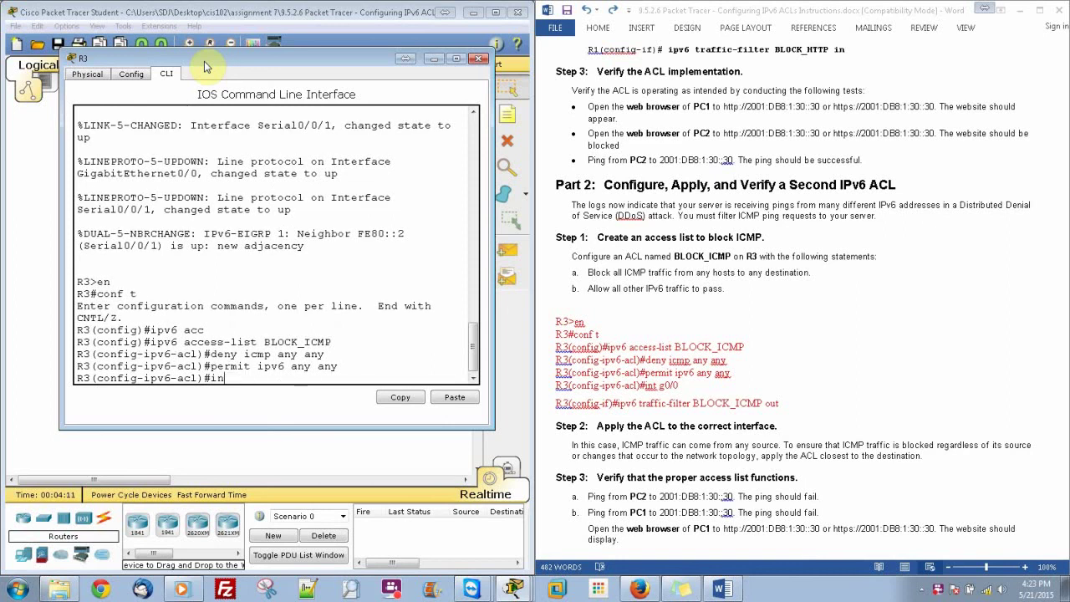
- Apply BLOCK_ICMP outbound on interface g0/0 with ipv6 traffic-filter
type("int g0/0")
key("Return")
type("ig-if)#i")
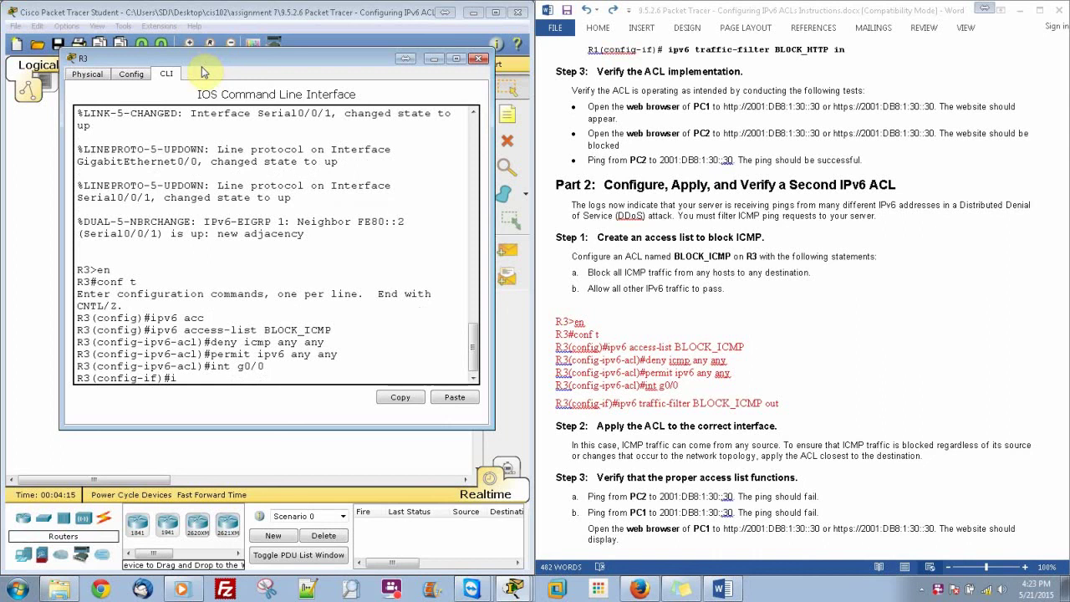
key("BackSpace")
type("ipv6 tr")
key("Tab")
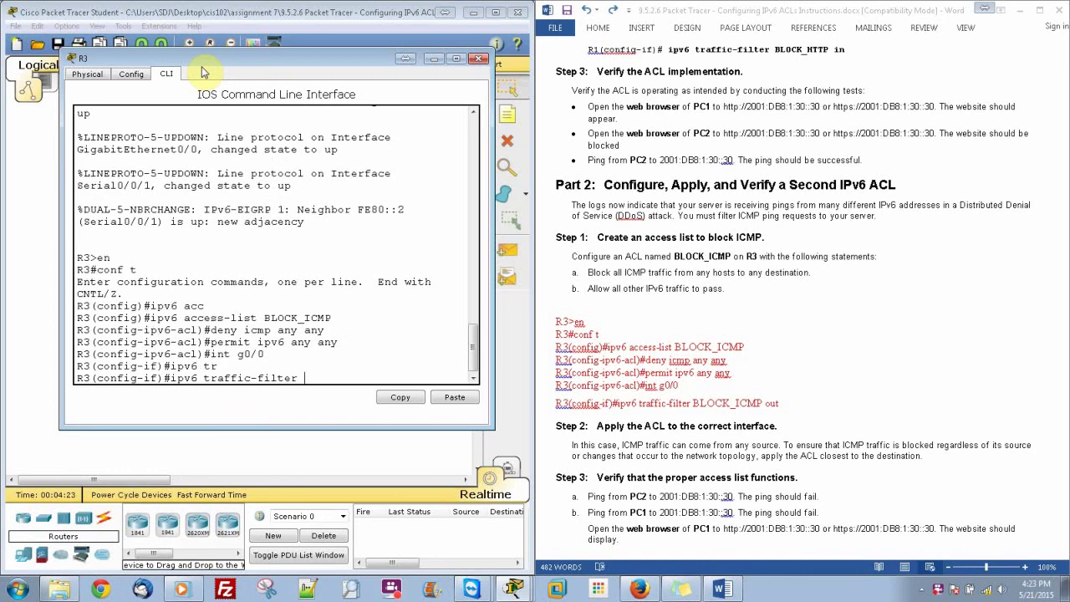
type("Bl")
type("cok_ICM")
key("BackSpace")
key("BackSpace")
key("BackSpace")
type("K_ICMP out")
key("Return")
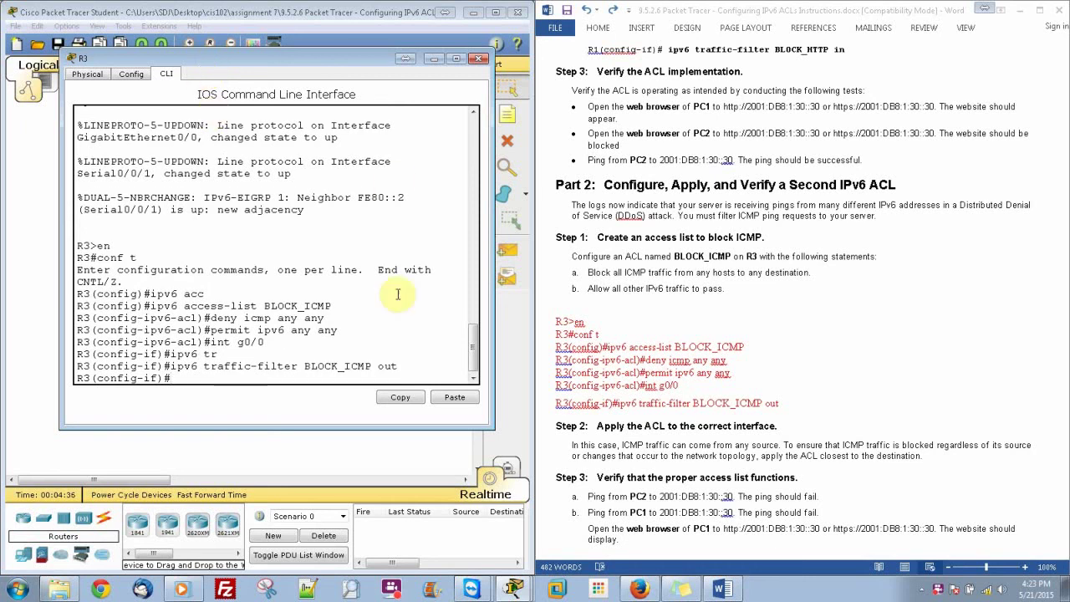
- Minimize R3's console and bring the topology workspace forward
left_click(527, 518)
left_click(784, 460)
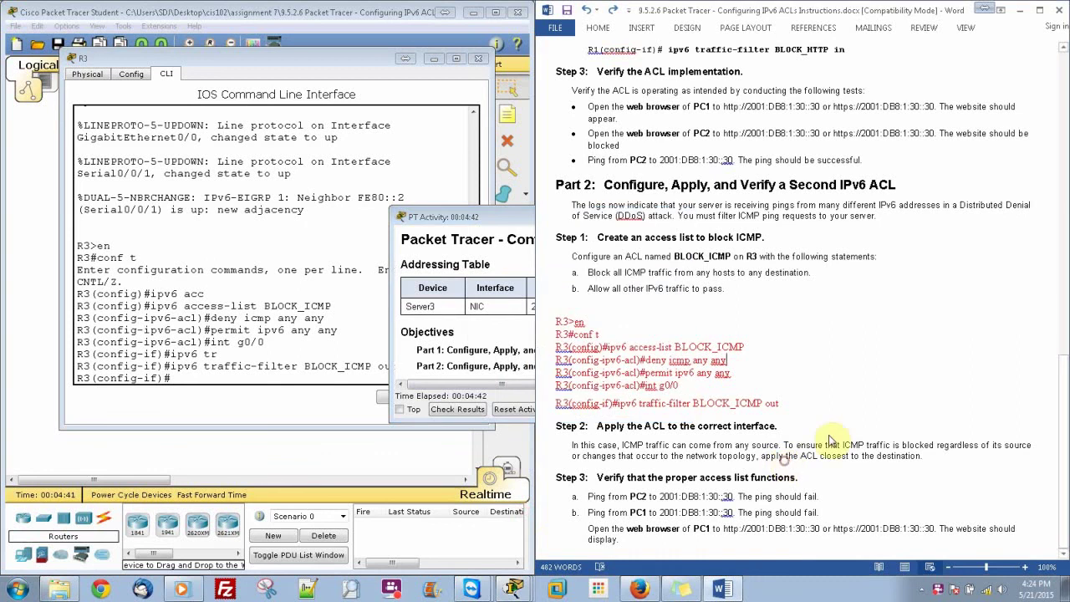
left_click(320, 291)
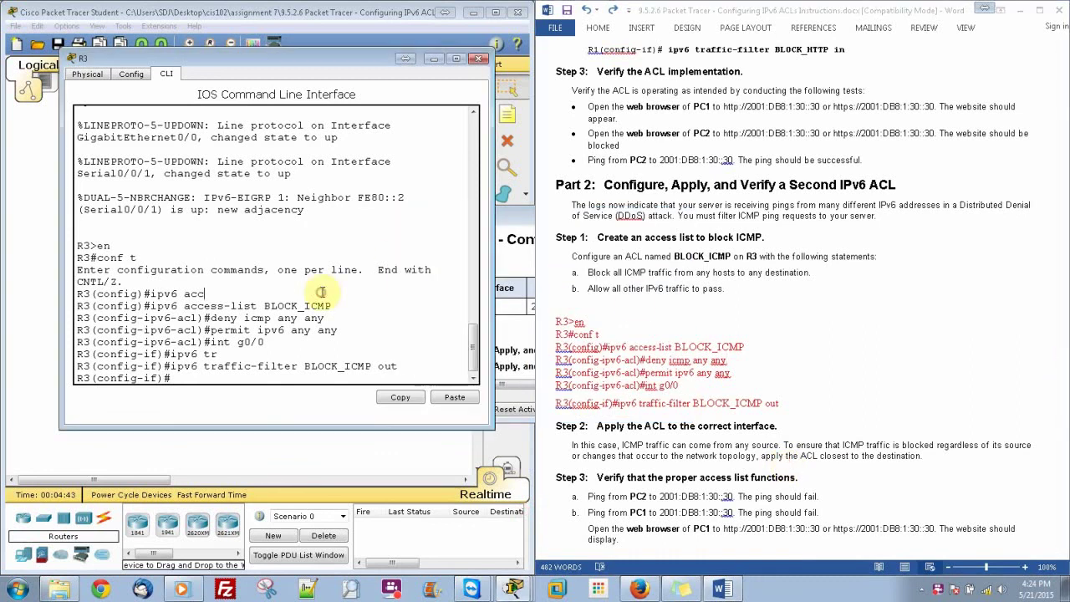
left_click(433, 58)
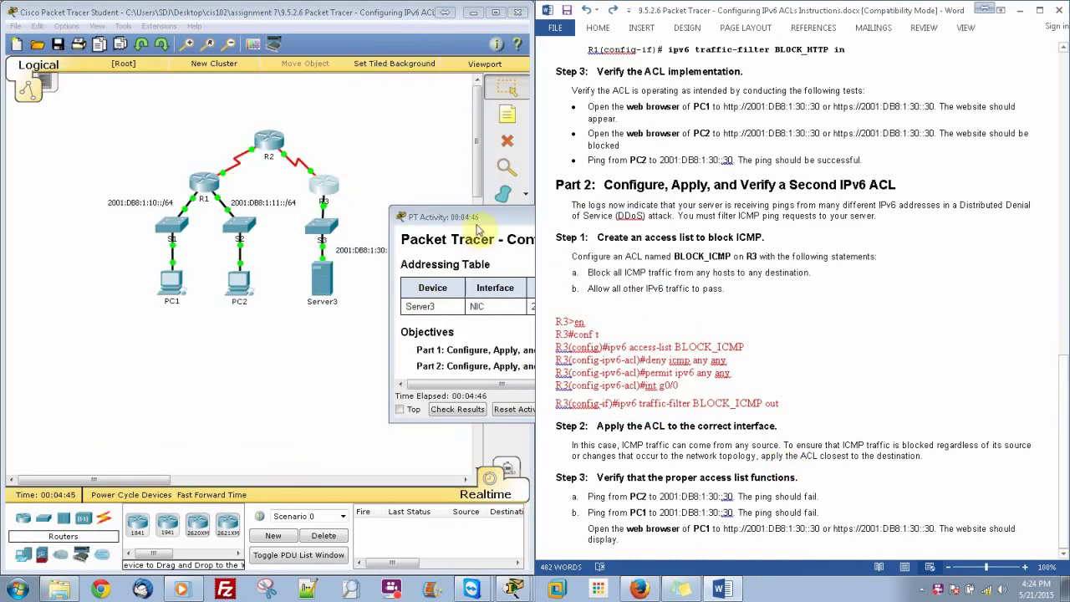
left_click(439, 184)
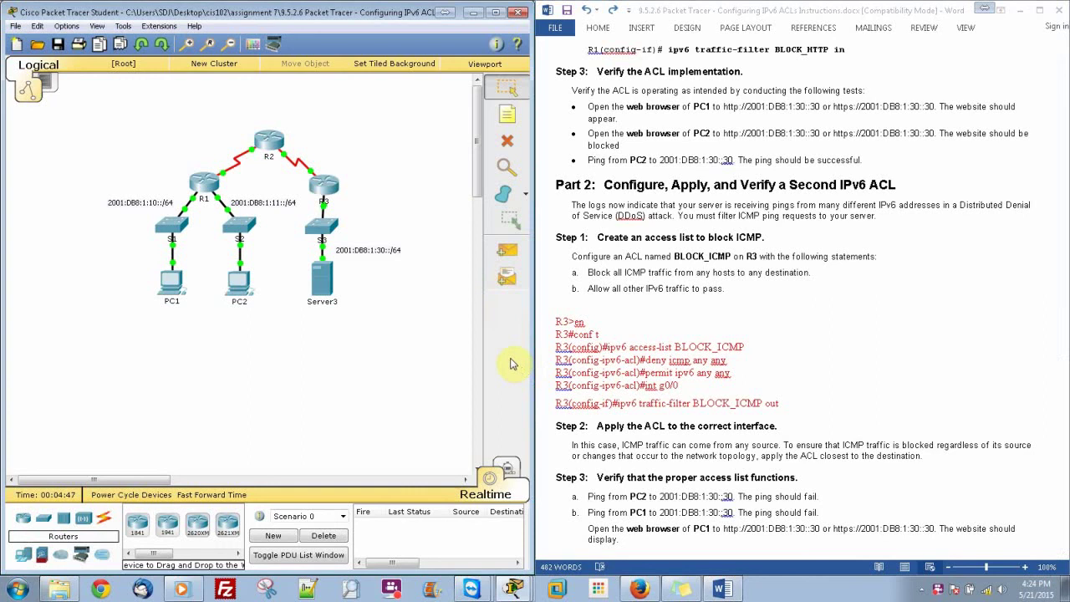
- Send simple test PDUs from PC2 and PC1 to Server3, then open PC1
left_click(507, 250)
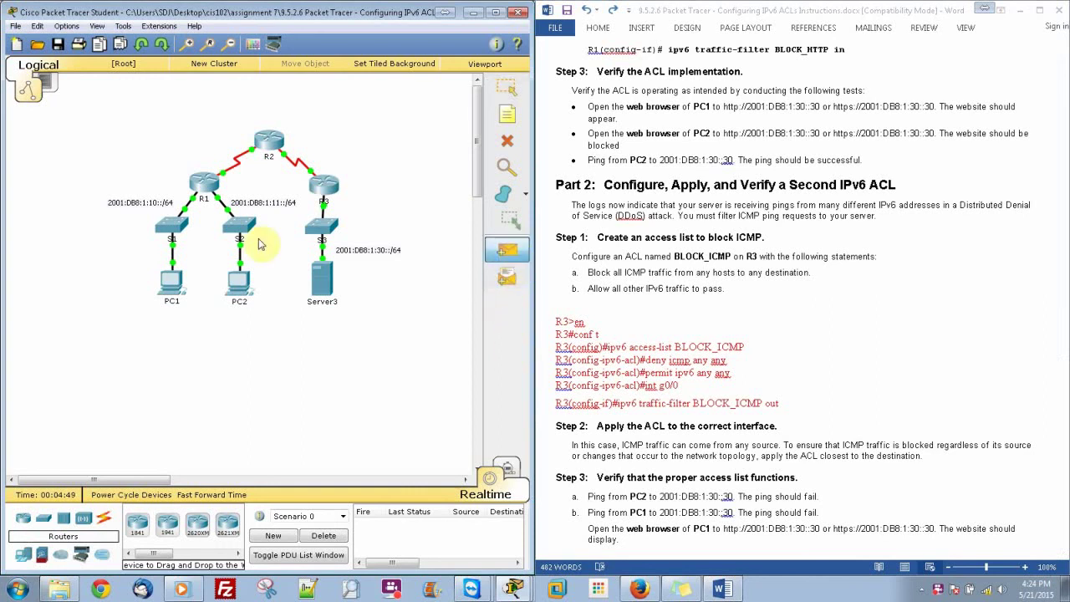
left_click(239, 283)
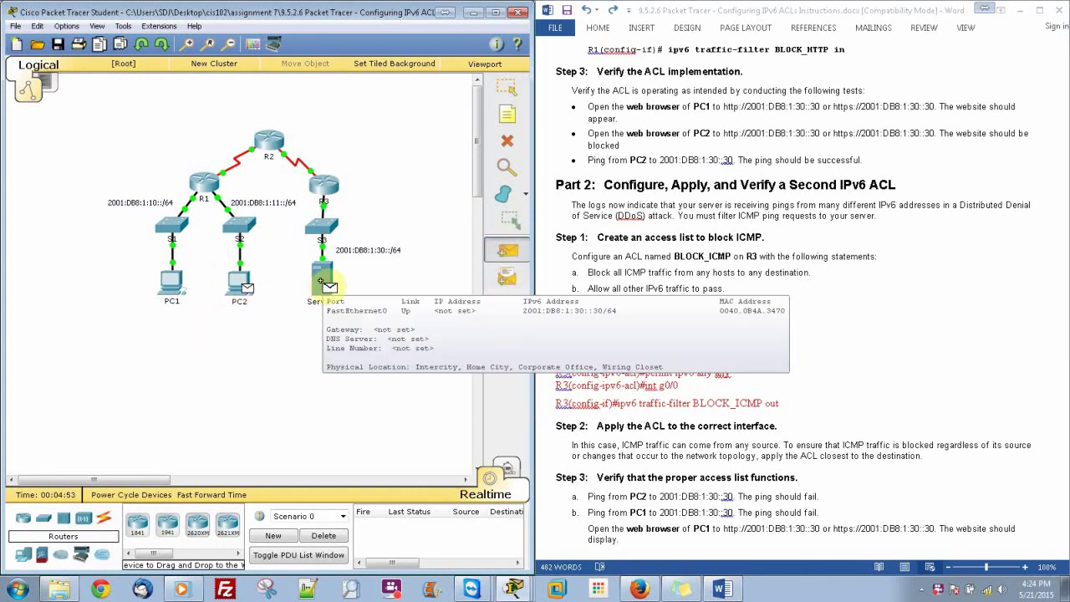
left_click(320, 282)
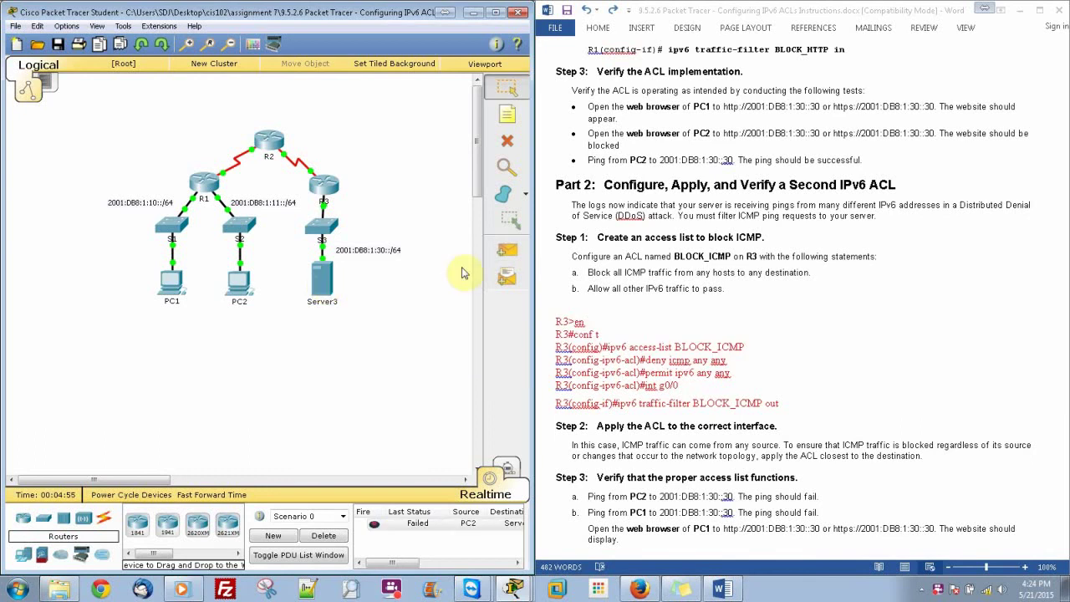
left_click(172, 284)
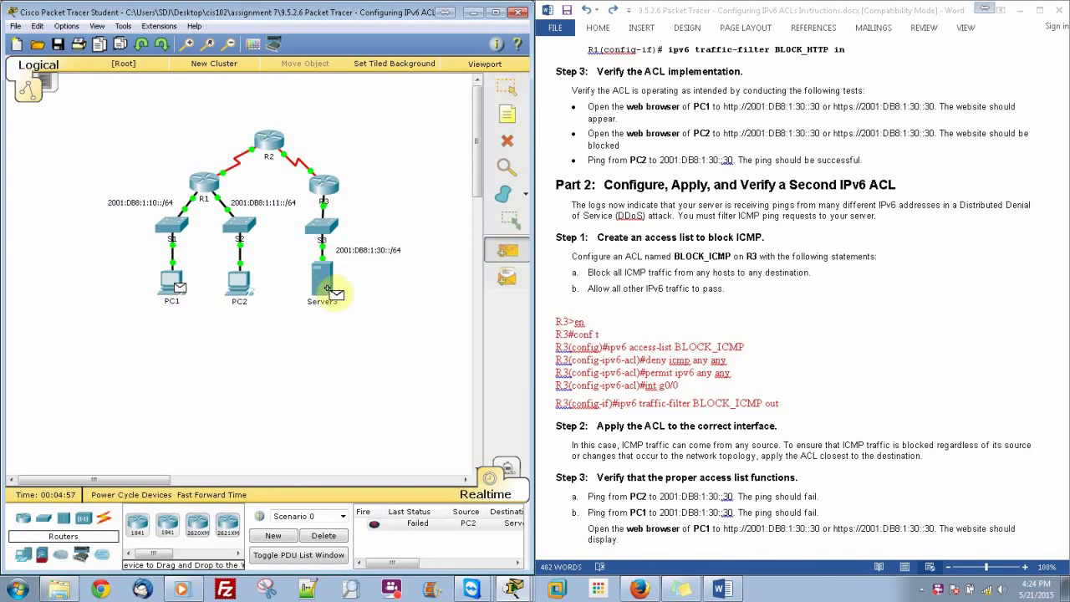
left_click(326, 288)
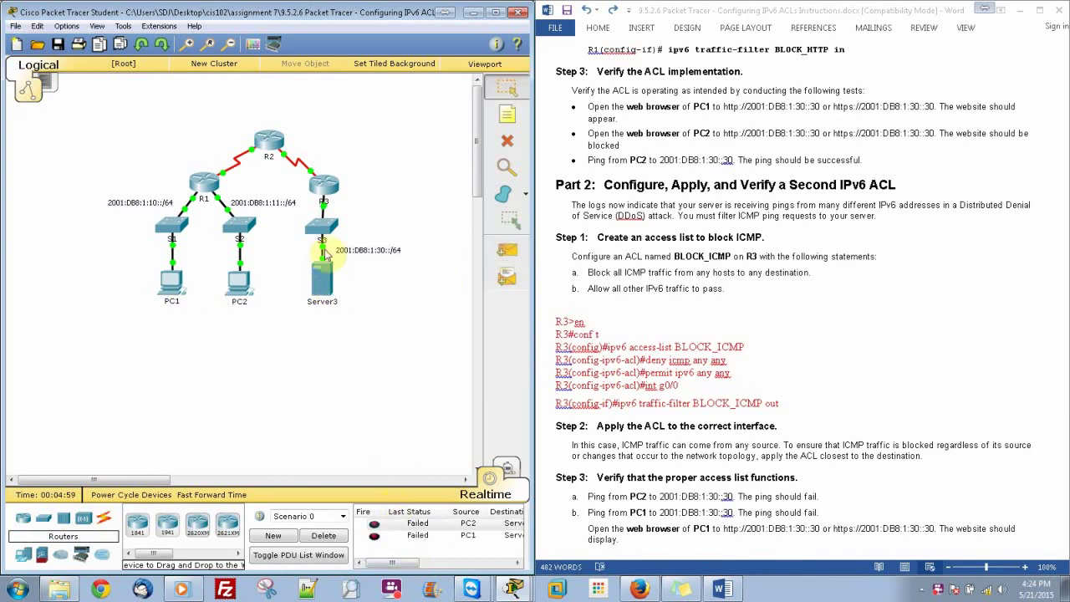
left_click(171, 290)
left_click(681, 205)
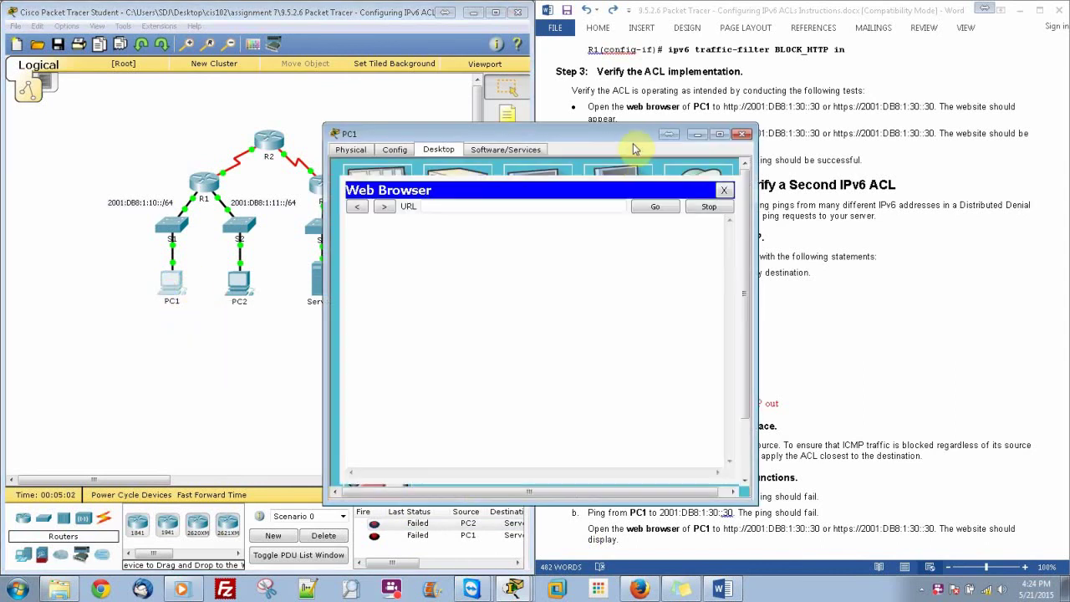
left_click_drag(634, 134, 374, 91)
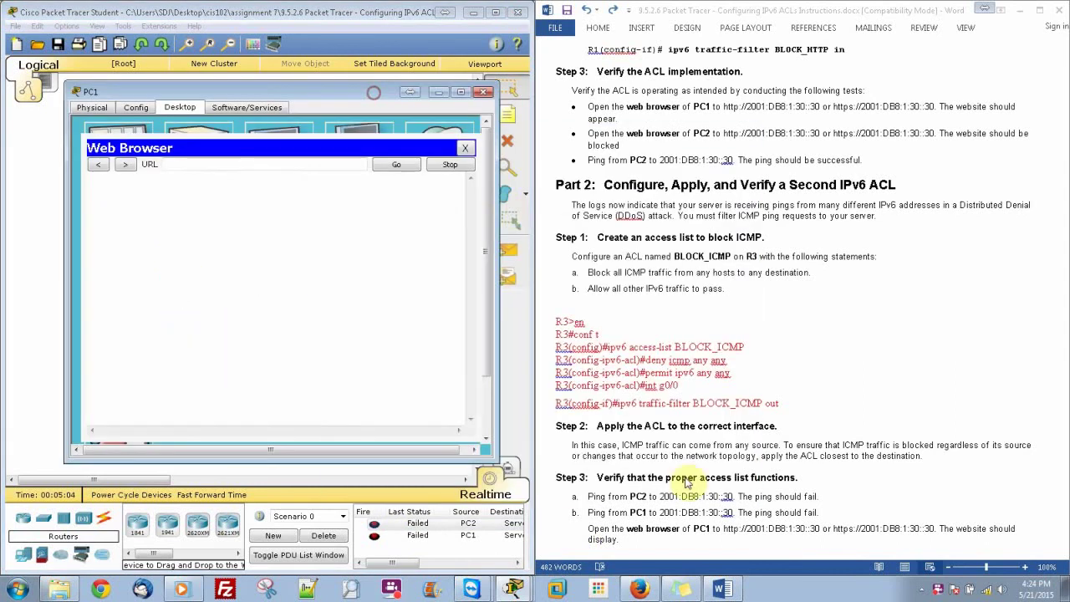
left_click(727, 527)
left_click_drag(723, 527, 817, 535)
key("ctrl+c")
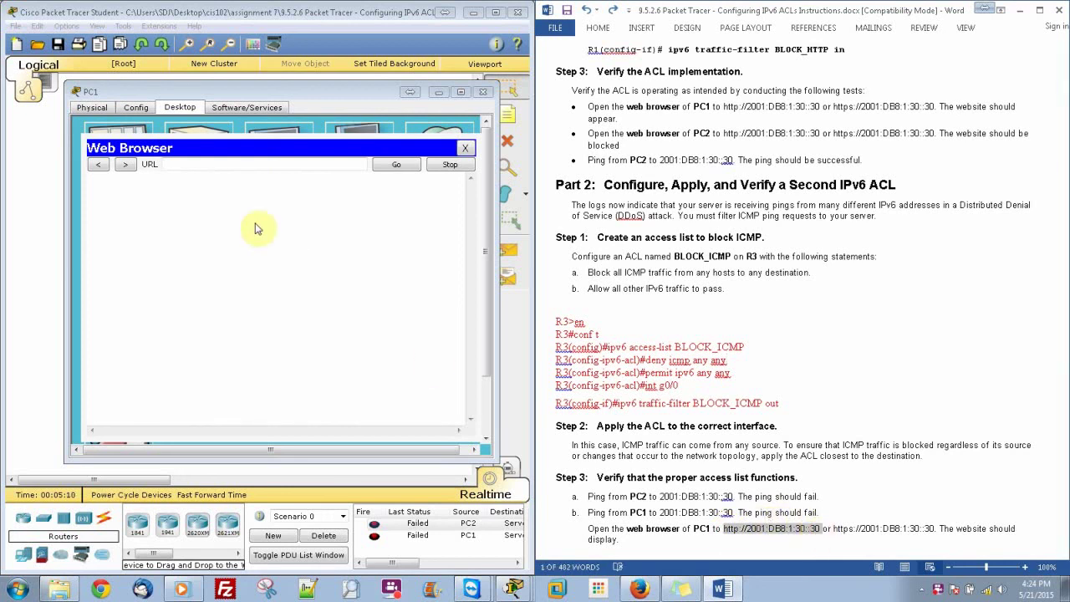
left_click(287, 164)
key("ctrl+v")
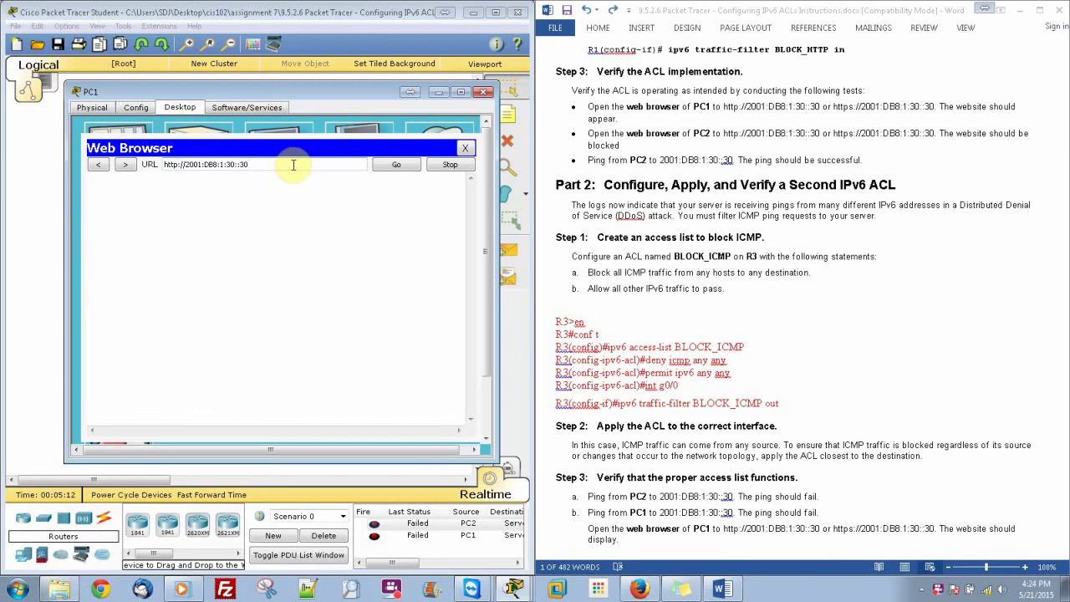
left_click(390, 168)
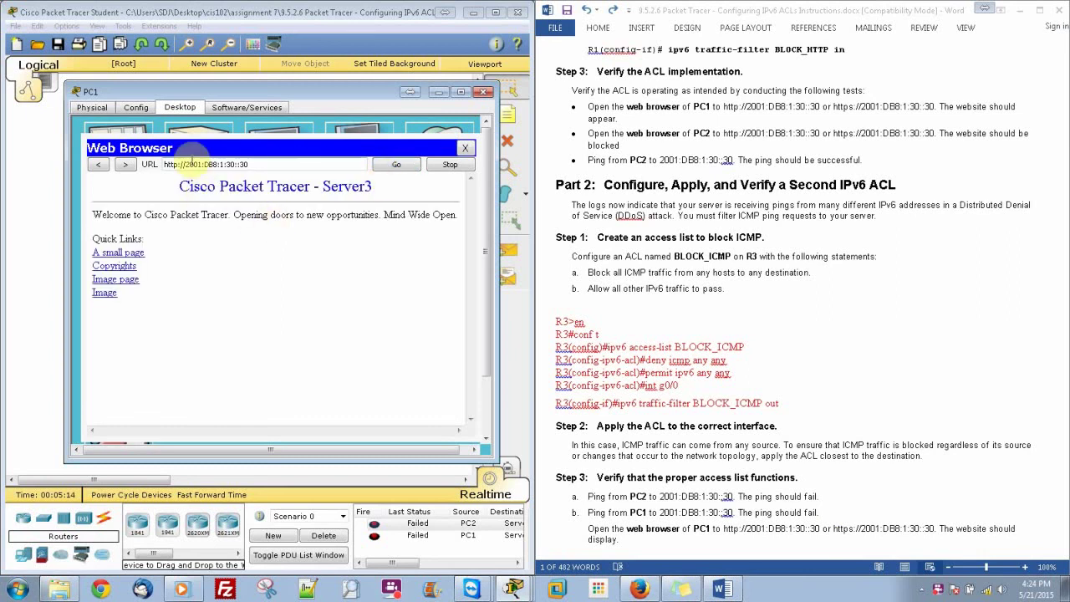
left_click(175, 164)
type("s")
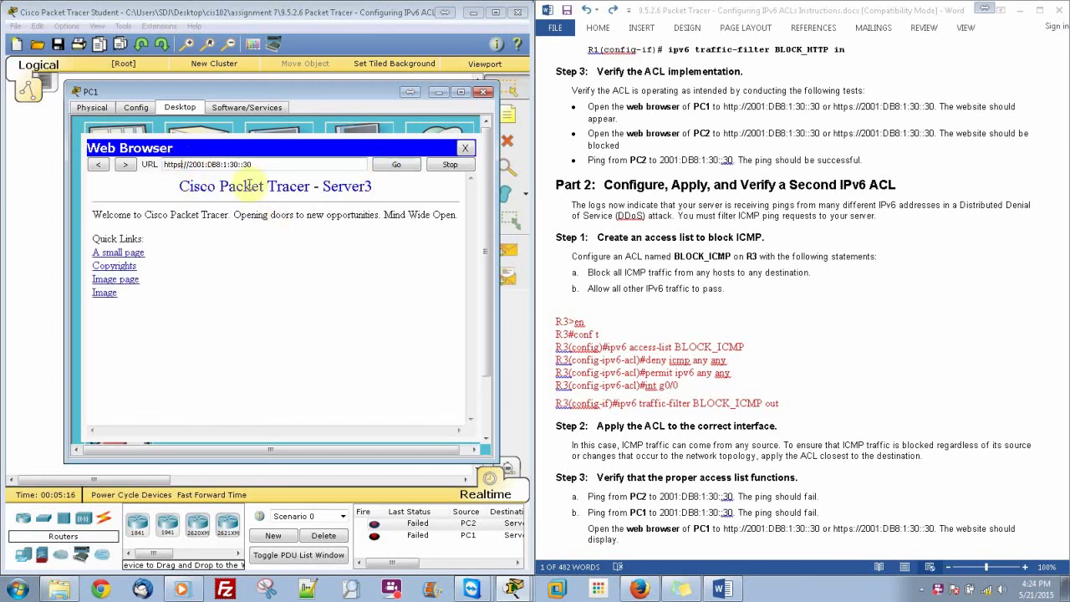
left_click(390, 167)
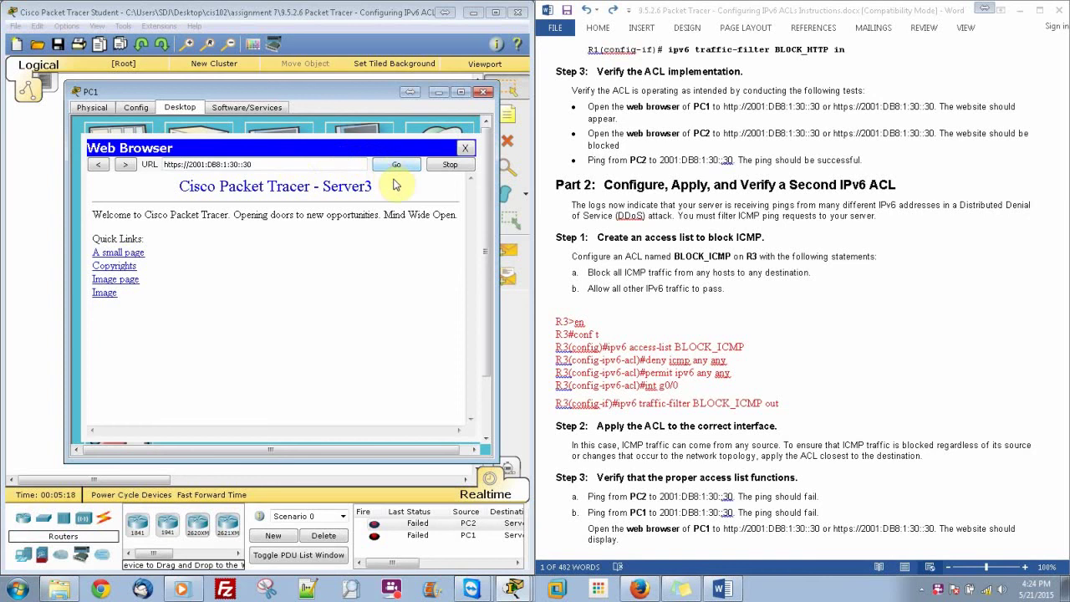